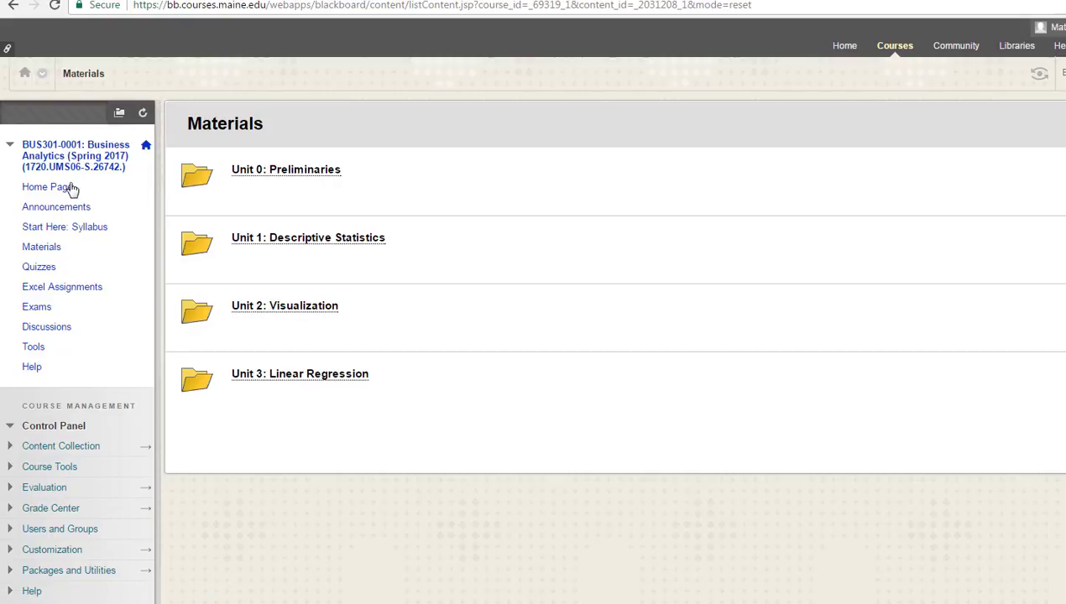
Open the AlumniGiving.pdf case from the Unit 3: Linear Regression course materials
left_click(288, 379)
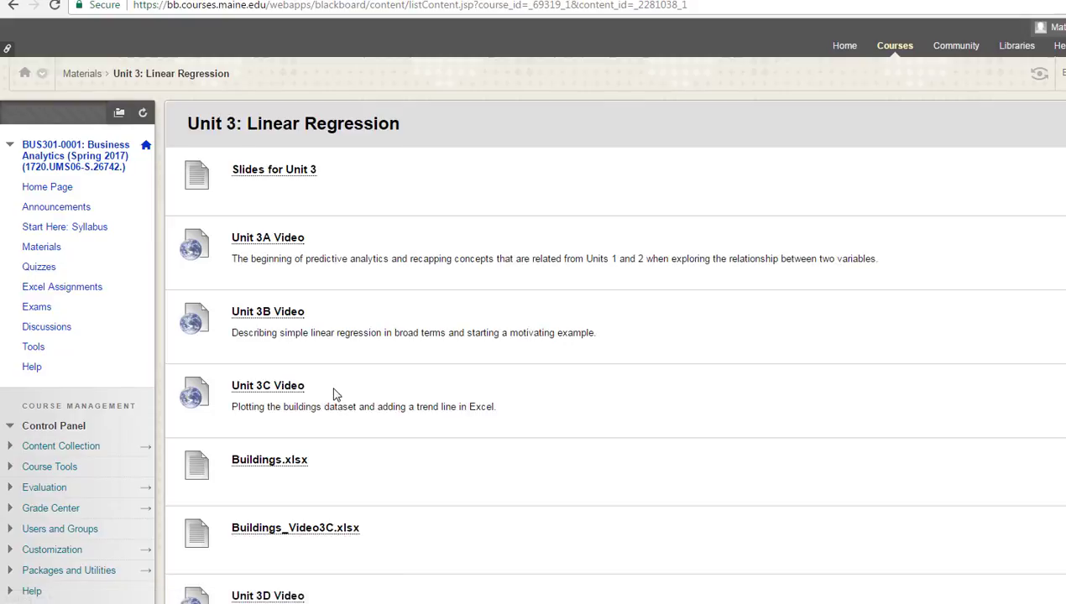
scroll(335, 396, "down", 7)
scroll(327, 394, "down", 3)
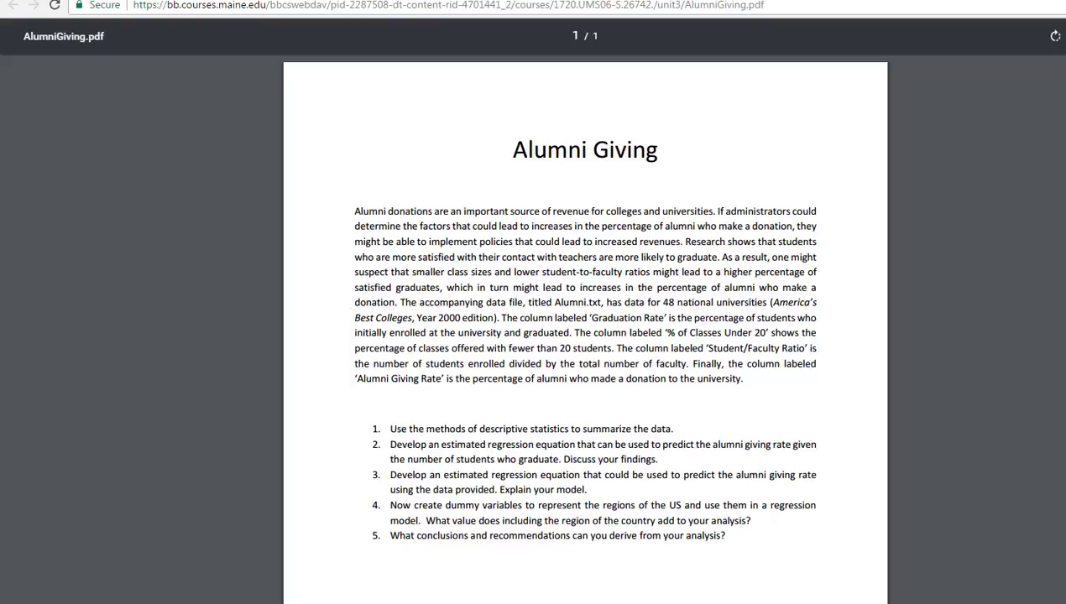
Read the Alumni Giving case description and its numbered questions at an enlarged size
key("ctrl+equal")
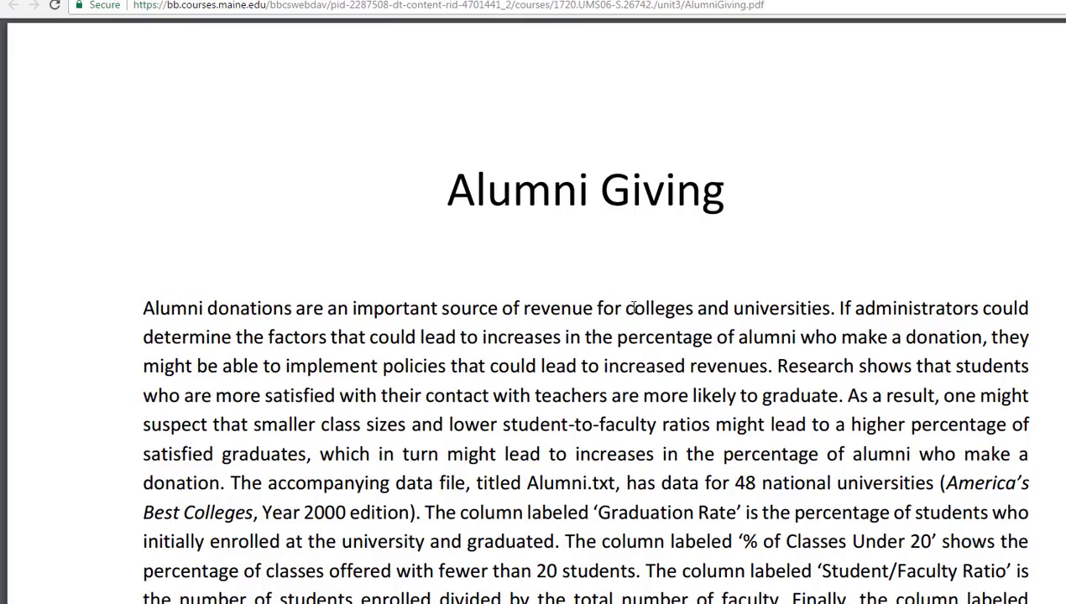
scroll(594, 310, "down", 1)
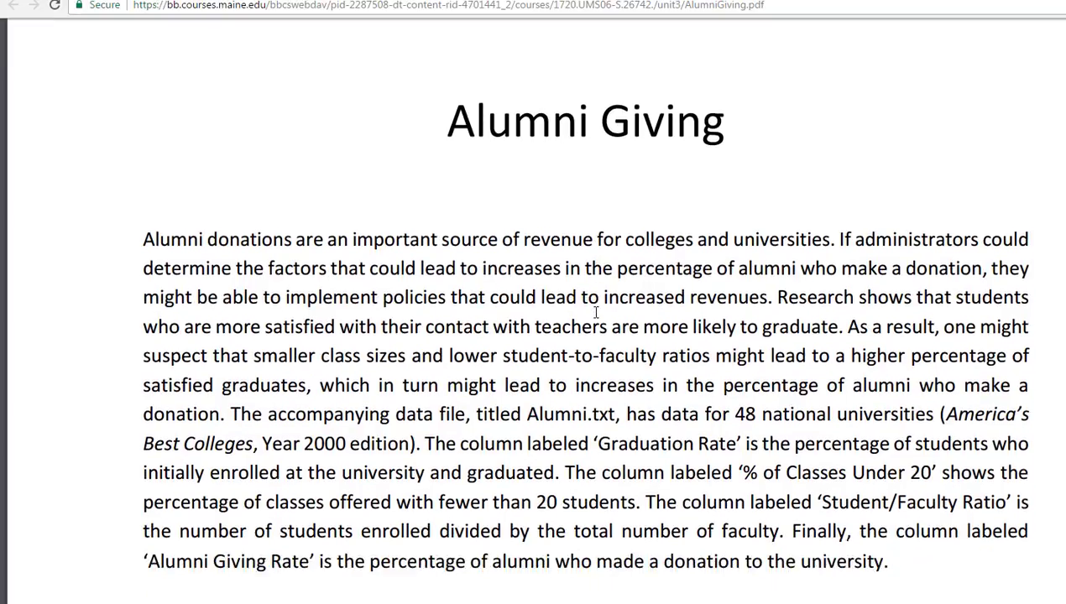
scroll(596, 311, "down", 2)
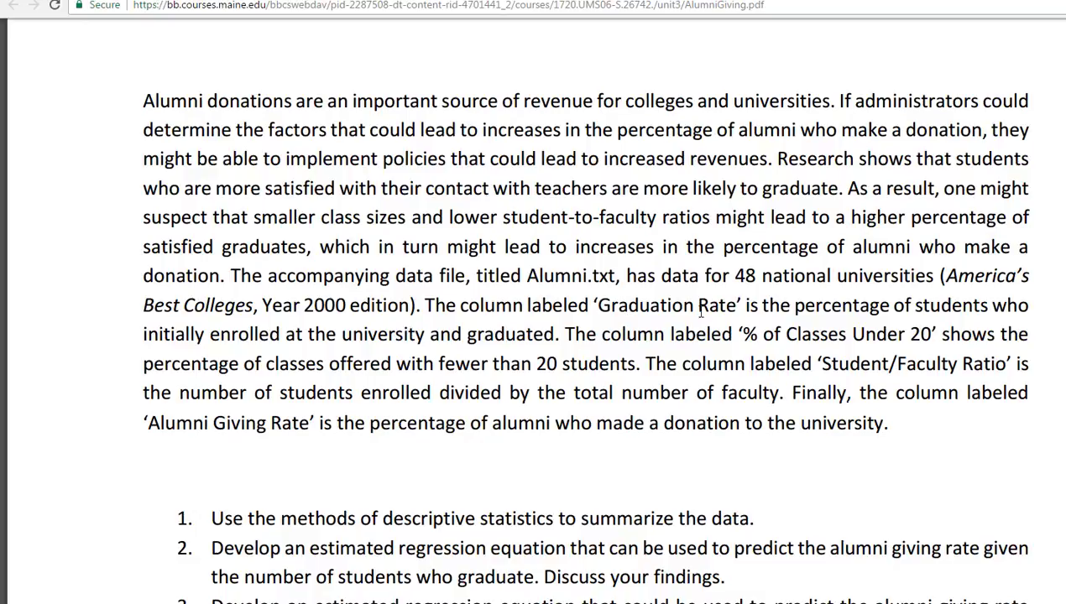
scroll(327, 408, "down", 1)
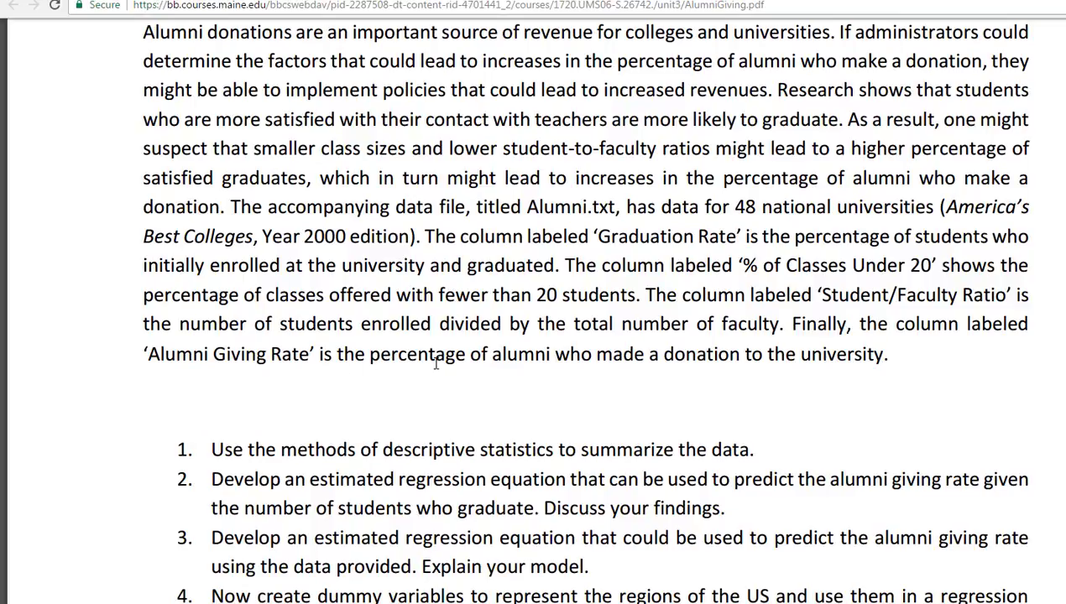
scroll(431, 359, "down", 3)
scroll(427, 352, "down", 1)
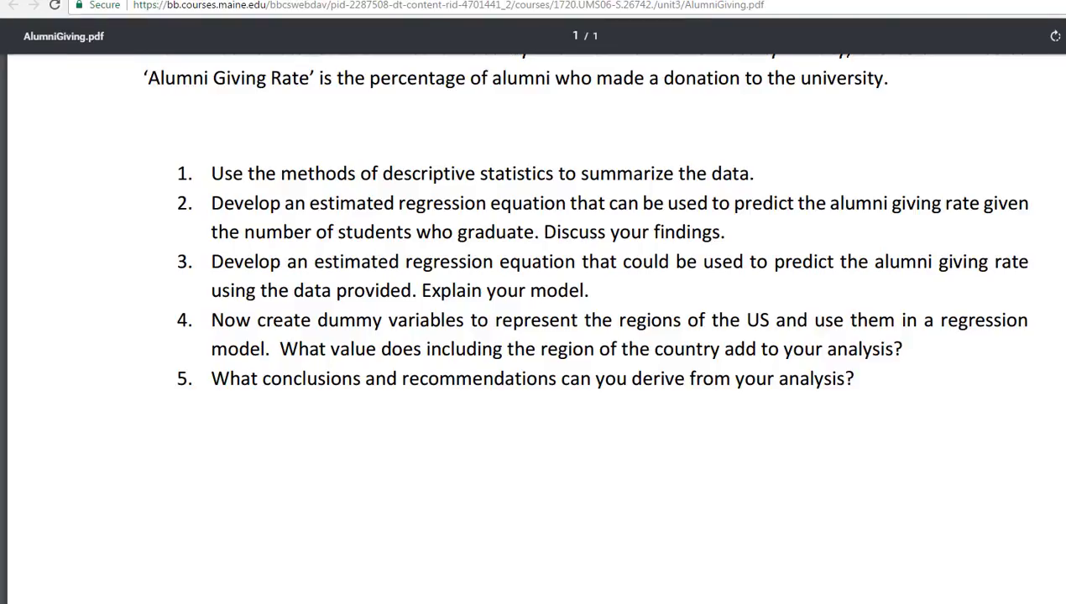
Open AlumniGiving.xlsx in Excel and enlarge its window, with the sheet zoomed to 150%
left_click(13, 5)
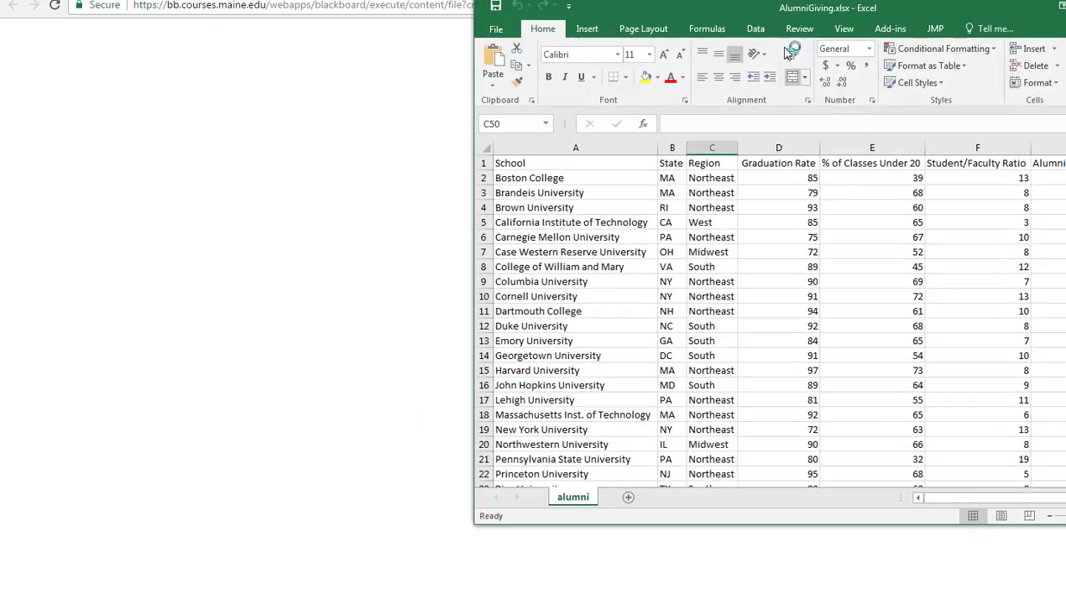
left_click_drag(768, 11, 298, 20)
left_click_drag(716, 524, 1056, 600)
scroll(493, 400, "up", 5, "ctrl")
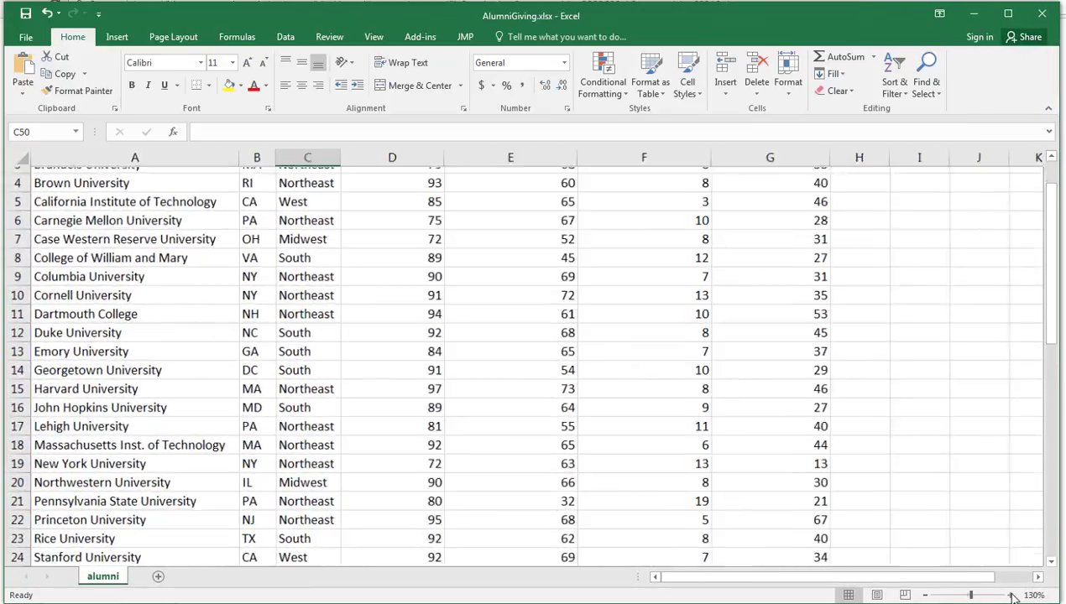
scroll(493, 401, "up", 2)
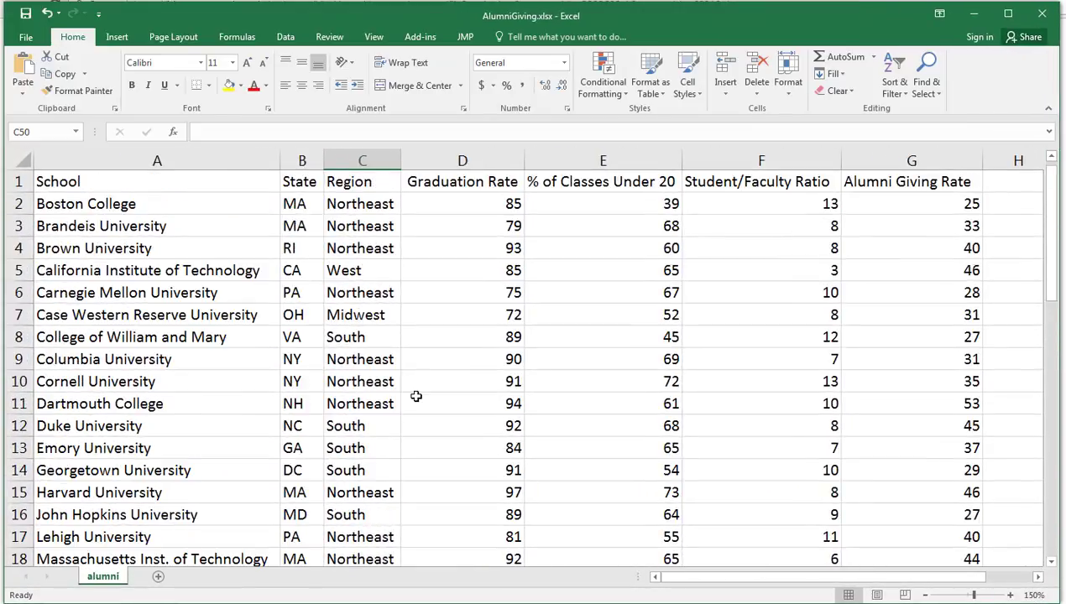
Examine the sheet's columns one by one, from School through Region and Graduation Rate to Alumni Giving Rate
left_click(159, 180)
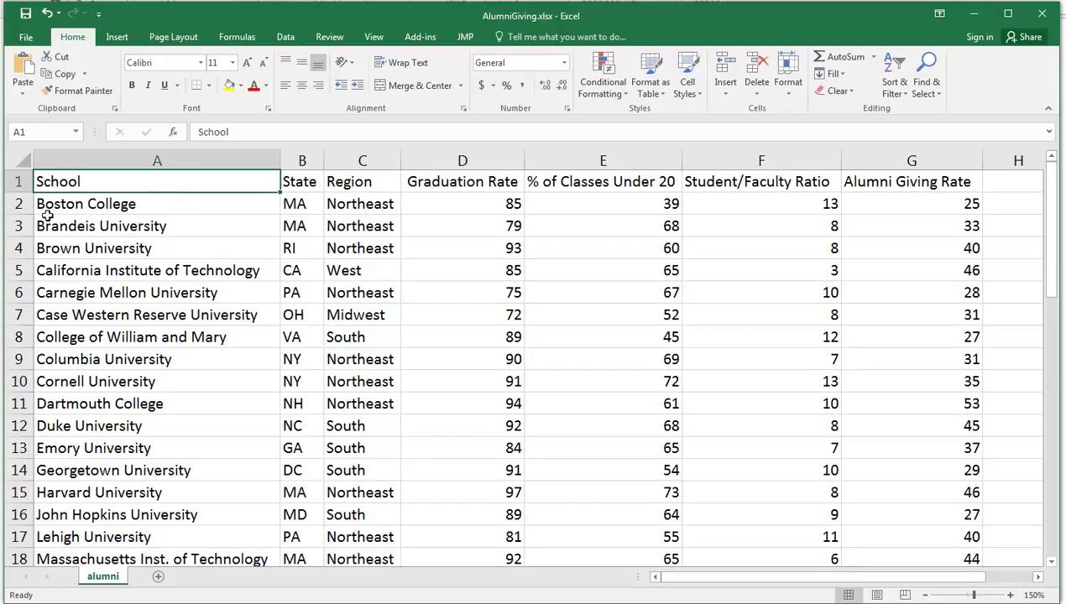
left_click(305, 203)
left_click(367, 209)
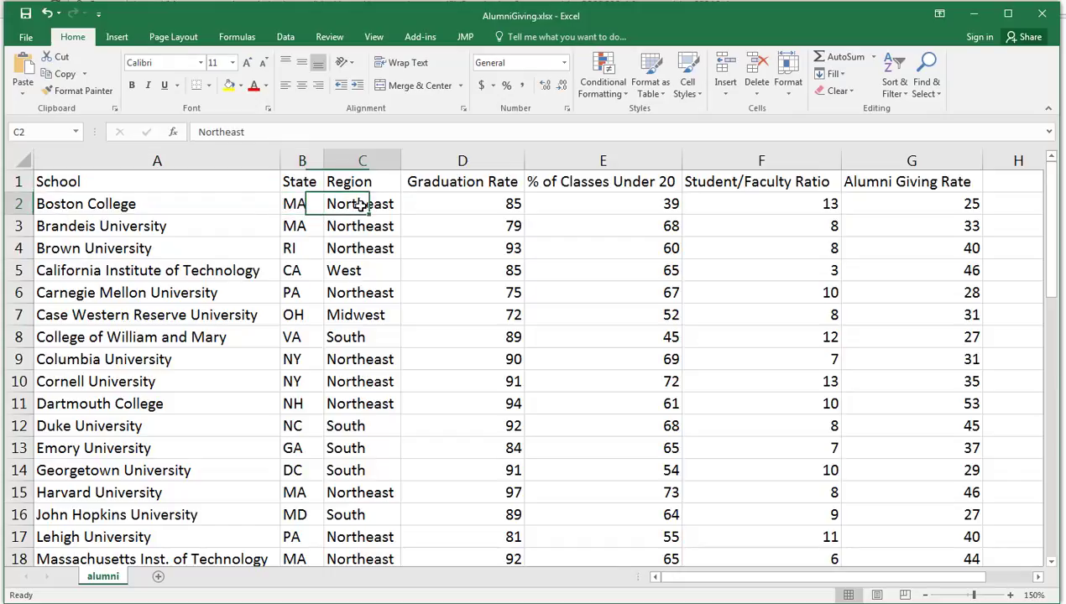
left_click(468, 207)
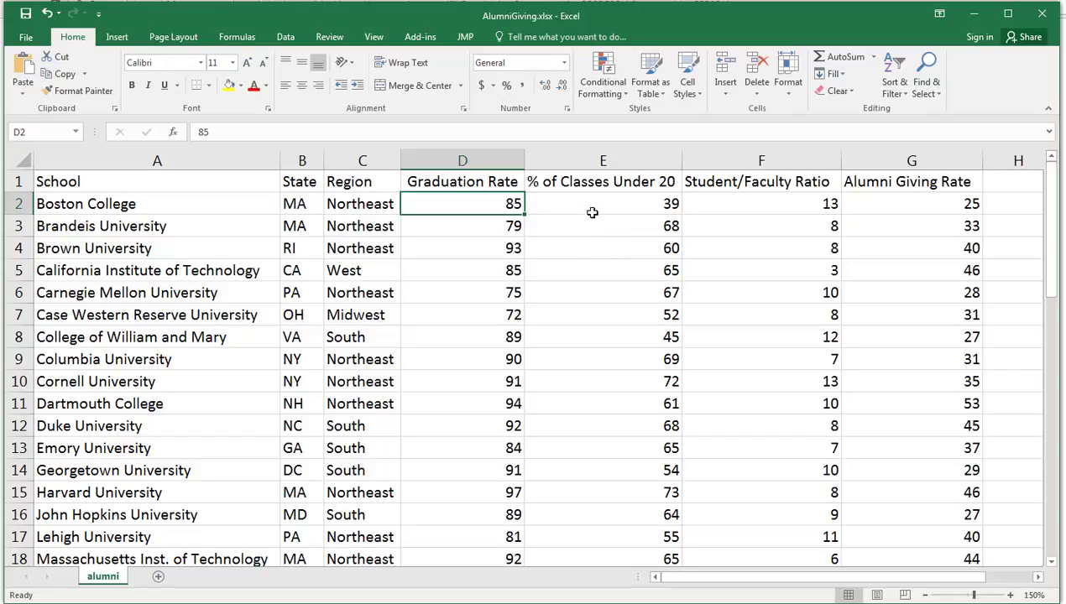
left_click(590, 209)
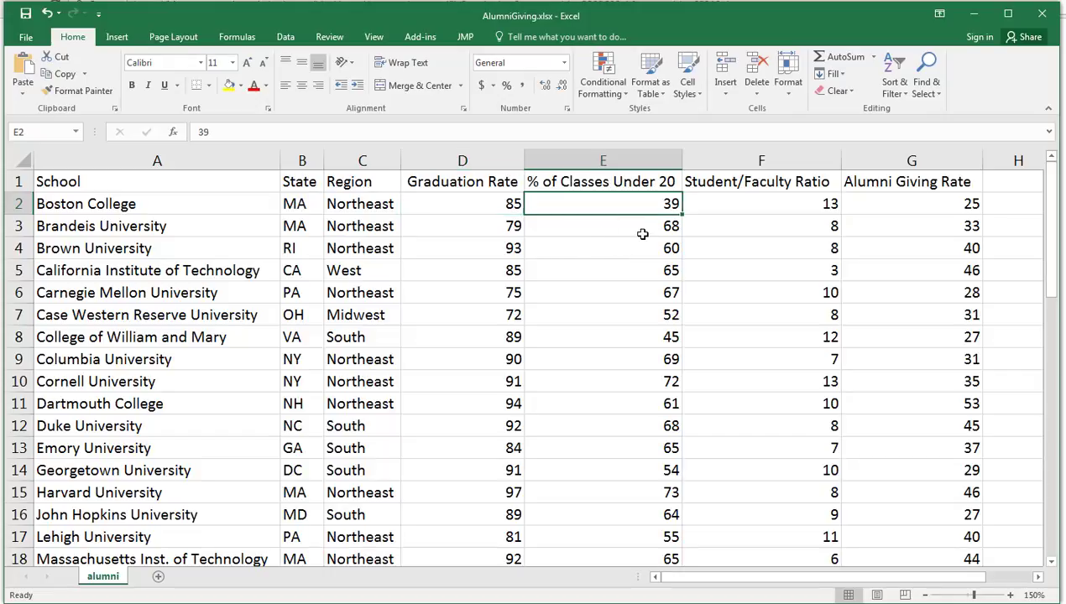
key("Right")
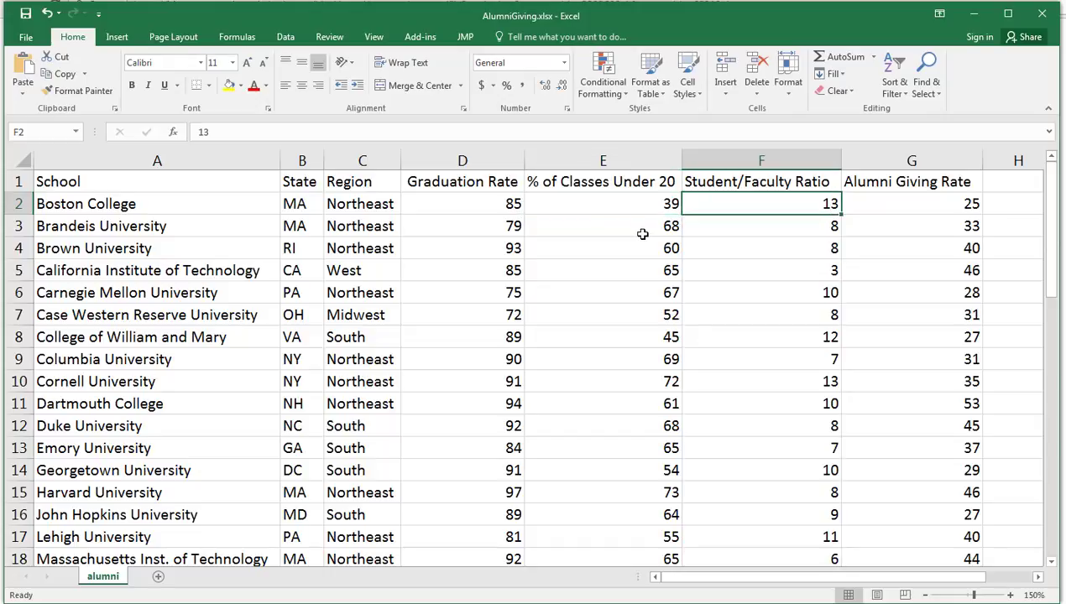
key("Right")
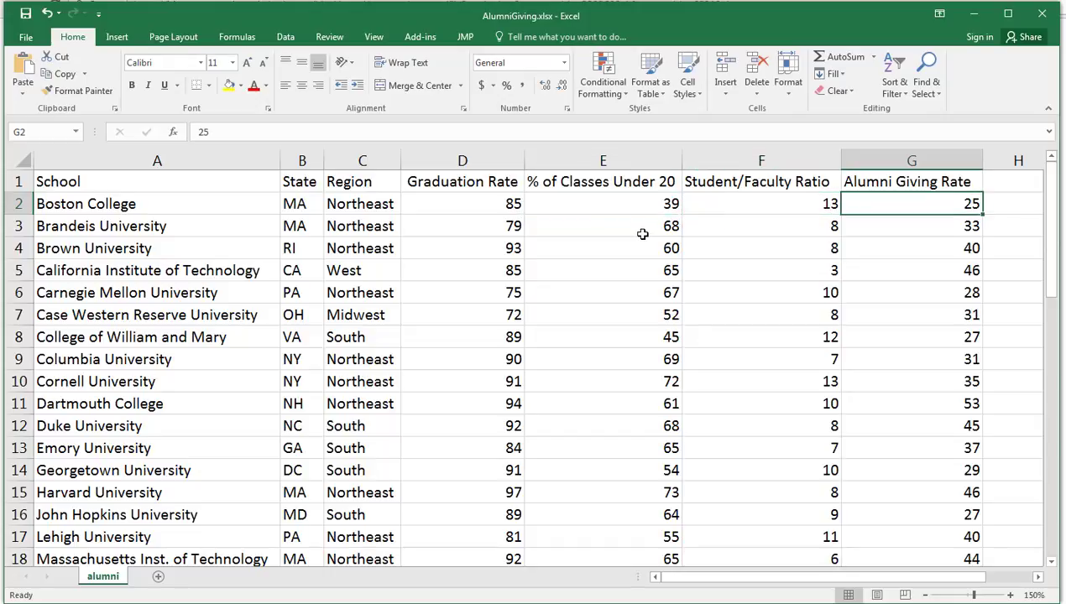
Look through the school records down to the Harvard University row and across all of its columns
key("Left")
key("Left")
key("Left")
key("Left")
key("Left")
key("Down")
key("Down")
key("Down")
key("Down")
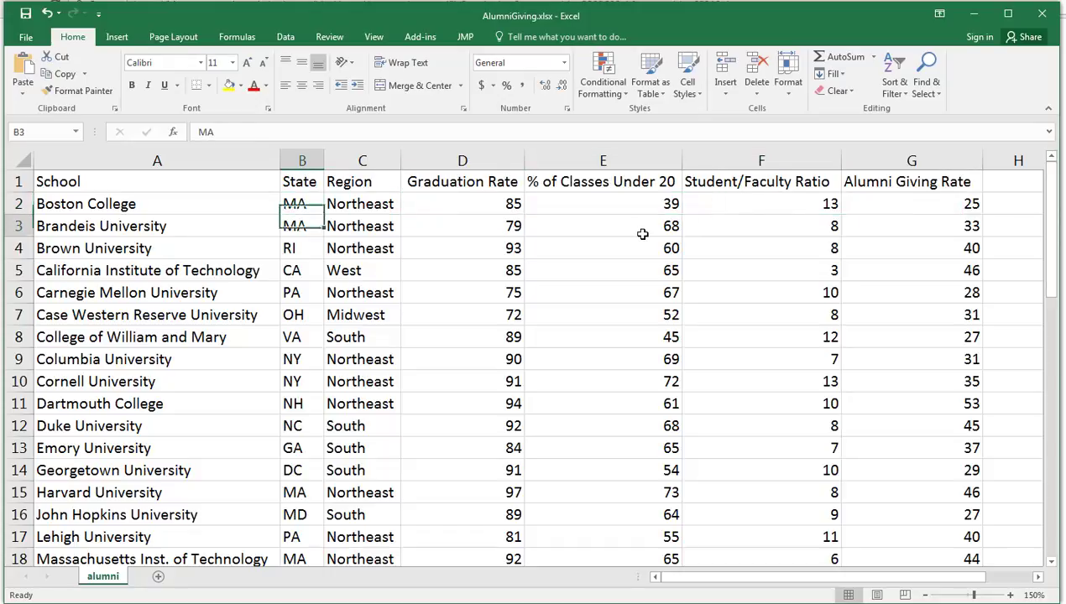
key("Down")
key("Down")
key("Down")
key("Down")
key("Down")
key("Down")
key("Down")
key("Down")
key("Down")
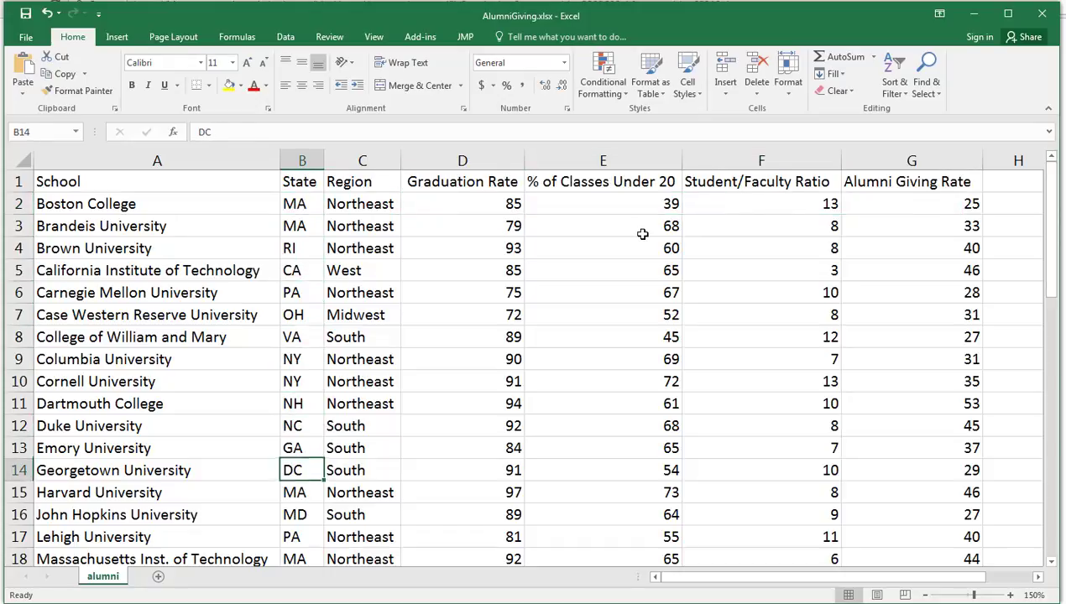
key("Right")
key("Right")
key("Right")
key("Right")
key("Right")
key("Right")
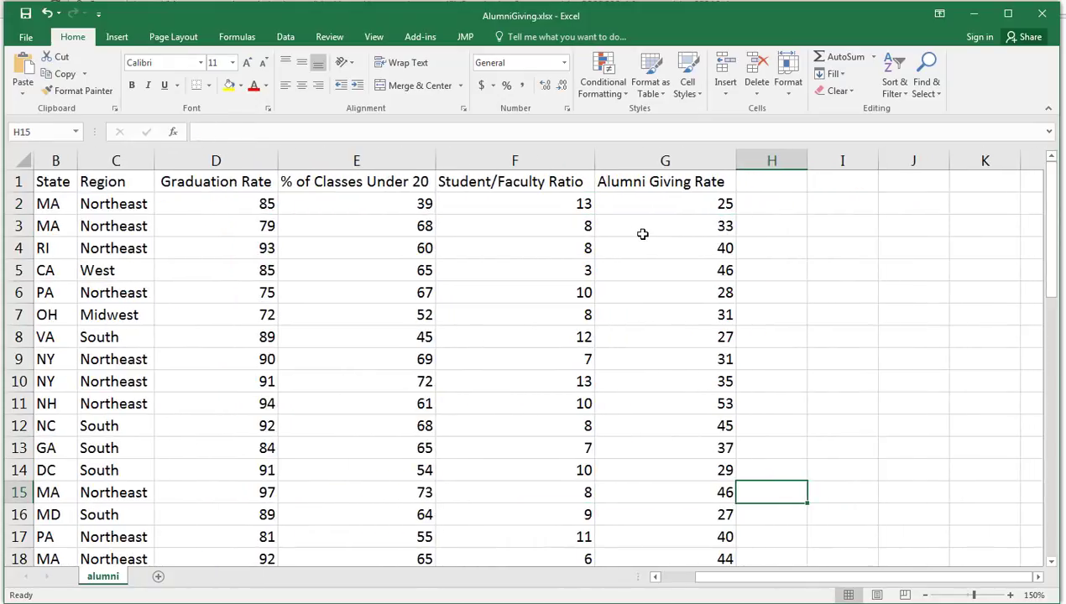
key("Left")
key("Left")
key("Left")
key("Left")
key("Left")
key("Left")
key("Left")
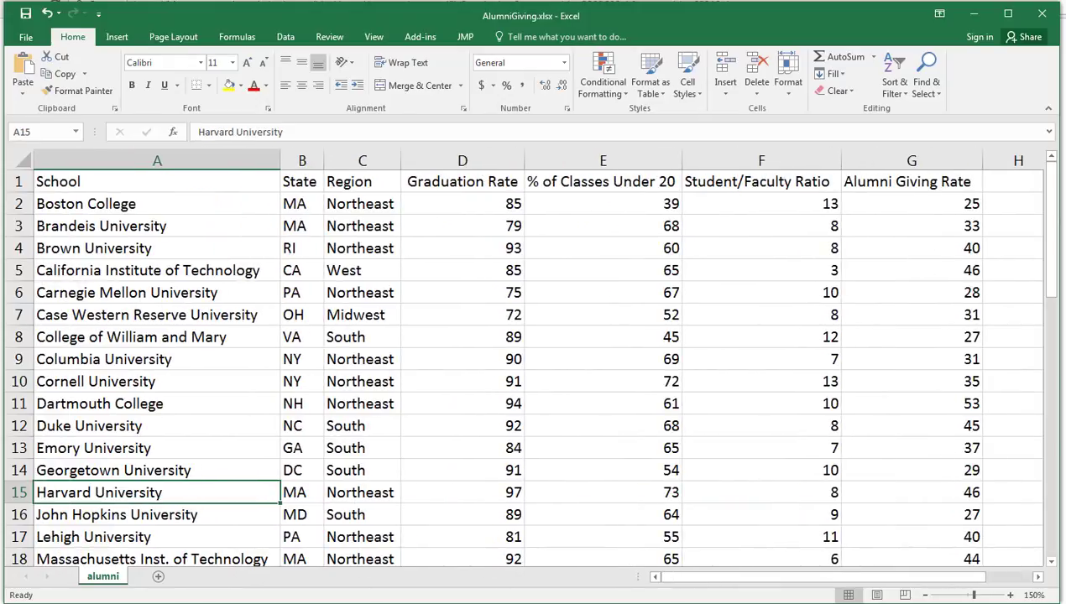
Switch to AlumniGiving.pdf to check the case questions, and return to the Excel workbook to look over the data
key("alt+Tab")
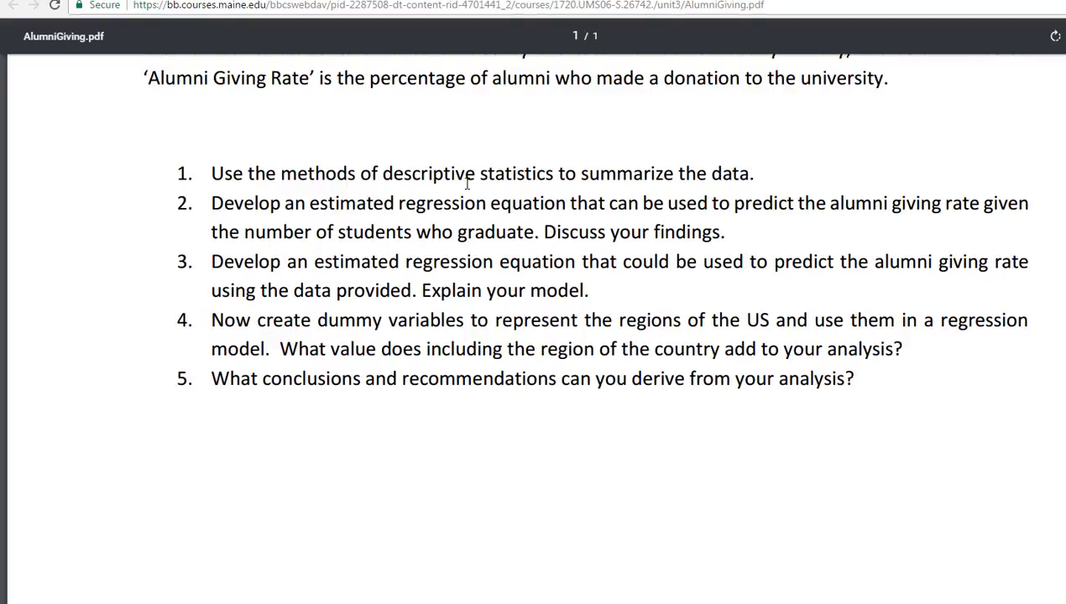
key("alt+Tab")
scroll(399, 377, "down", 3)
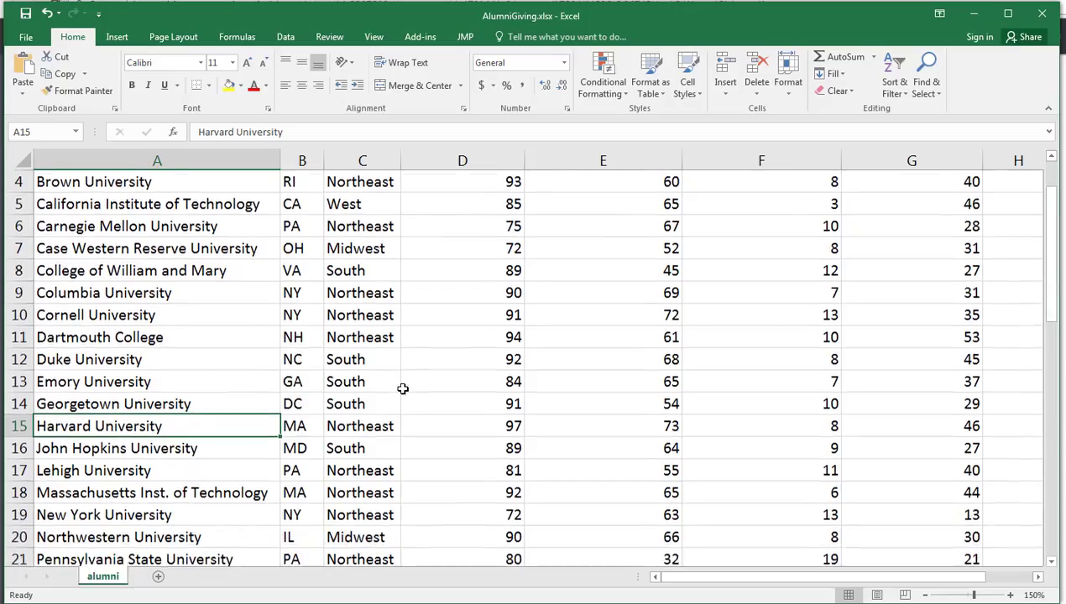
scroll(397, 386, "down", 2)
scroll(407, 377, "up", 5)
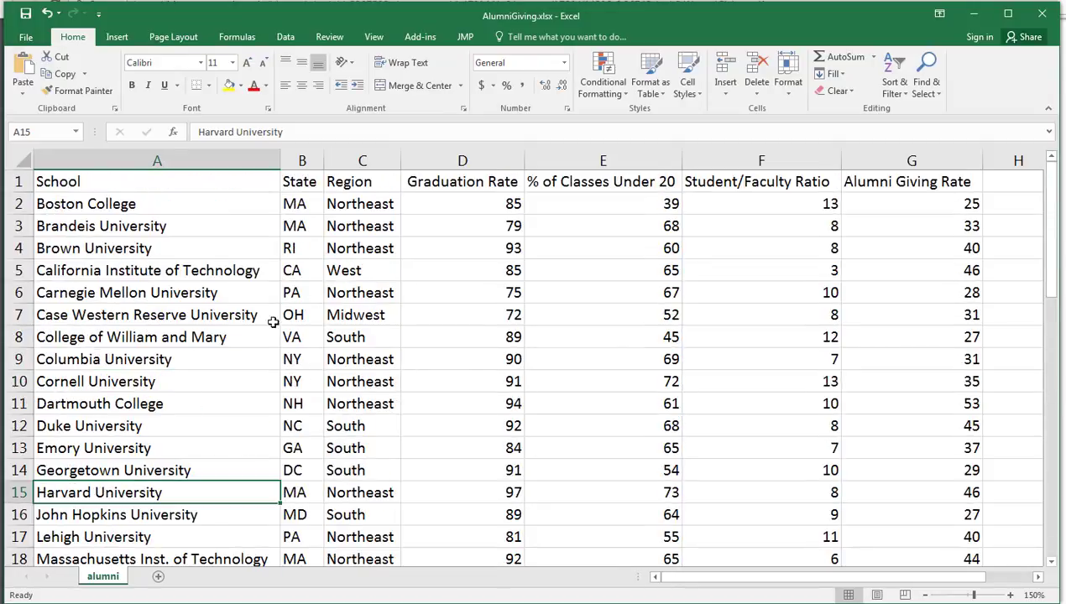
Freeze the header row above A2 with Freeze Panes
left_click(118, 206)
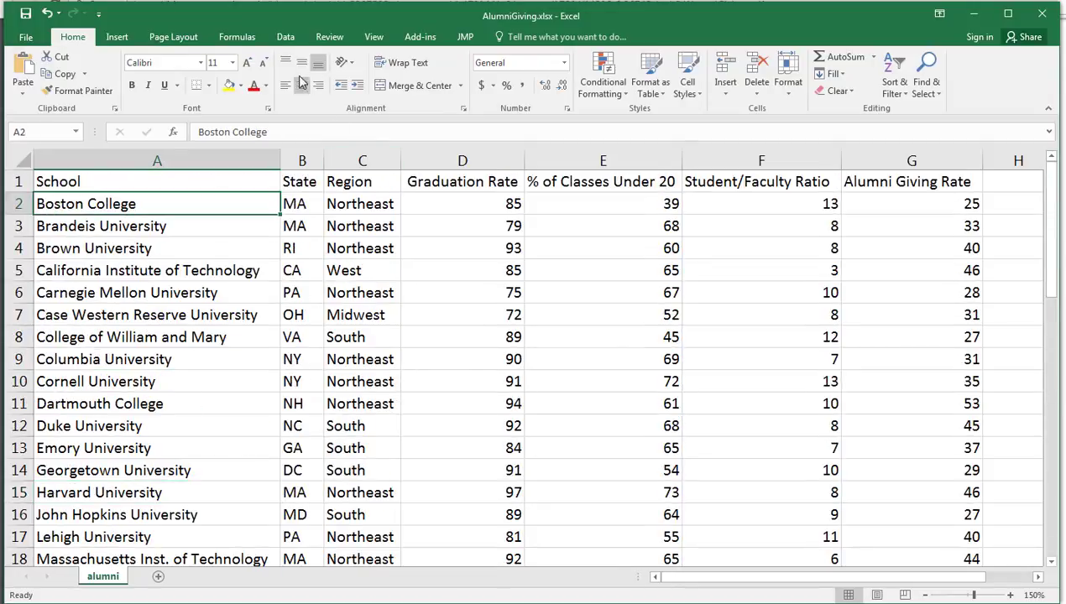
left_click(374, 37)
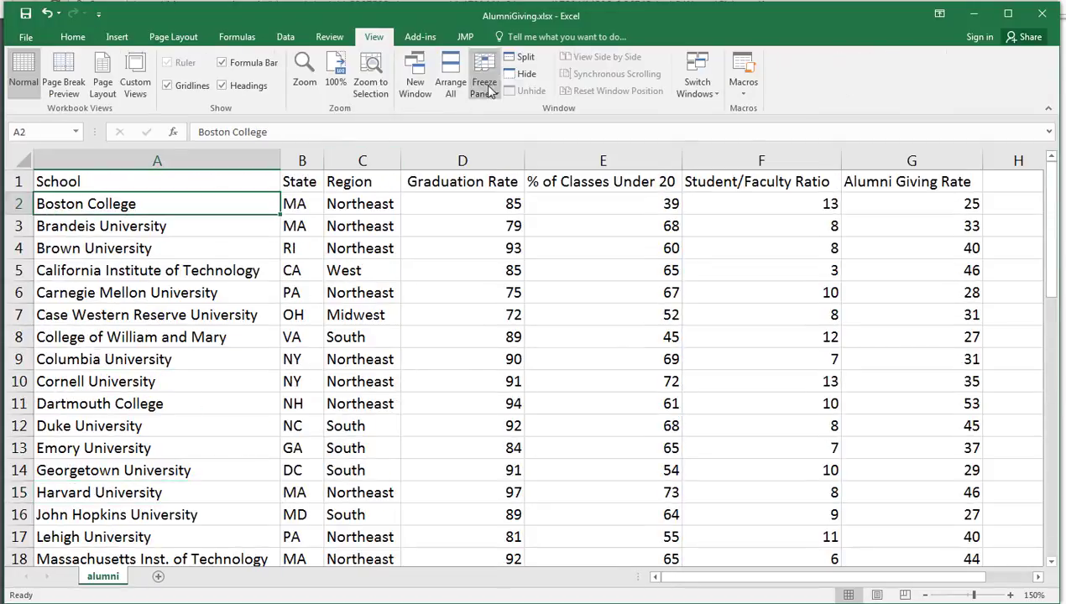
left_click(484, 87)
left_click(494, 124)
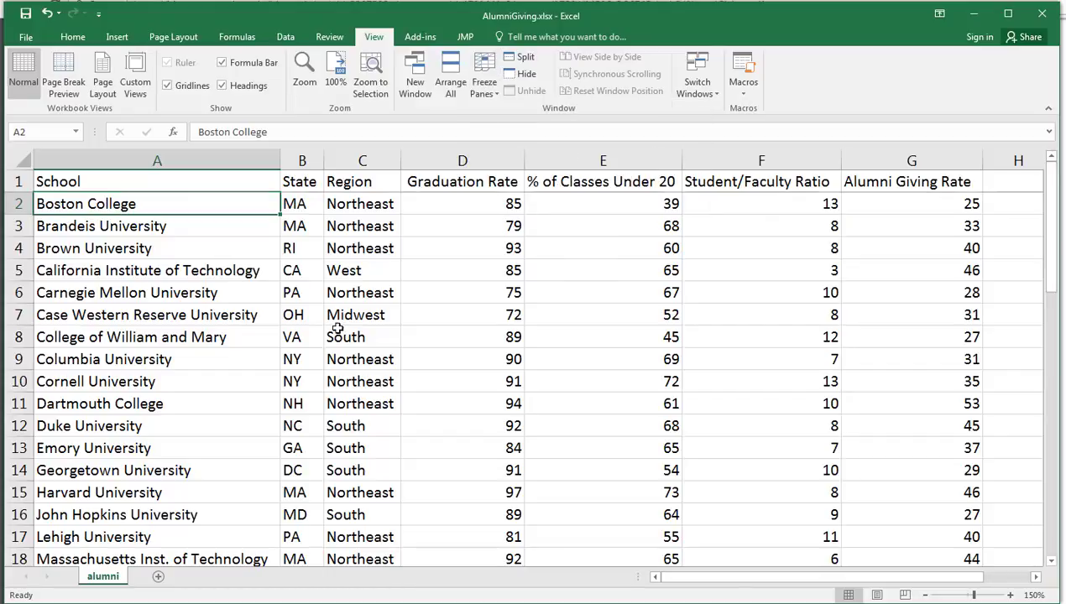
Label the summary rows below the school data Mean, Median and Std Dev in cells C51 to C53
scroll(332, 329, "down", 1)
scroll(332, 329, "down", 6)
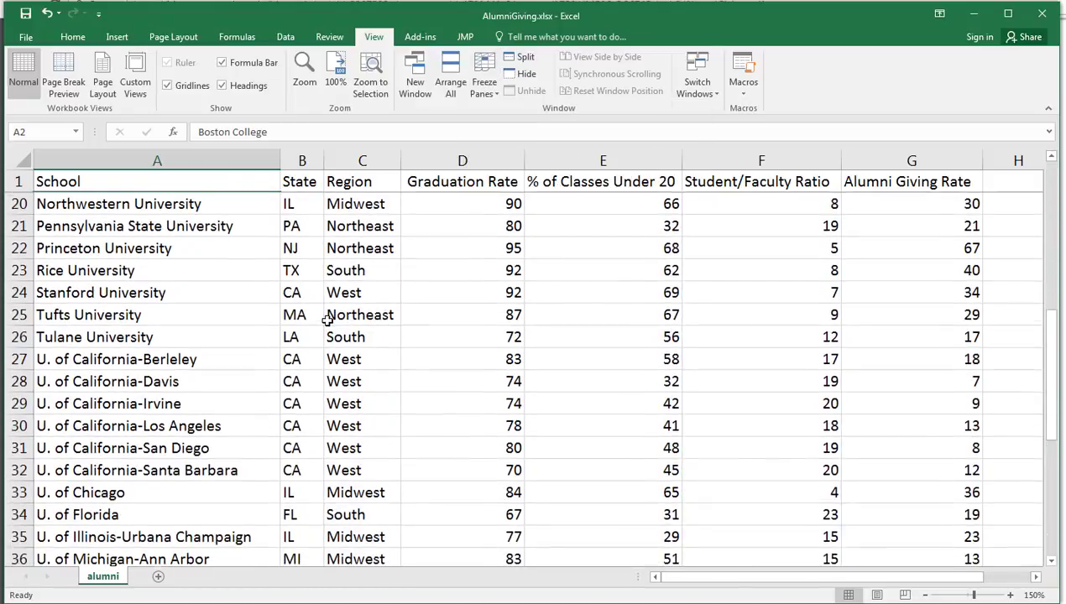
scroll(308, 292, "down", 2)
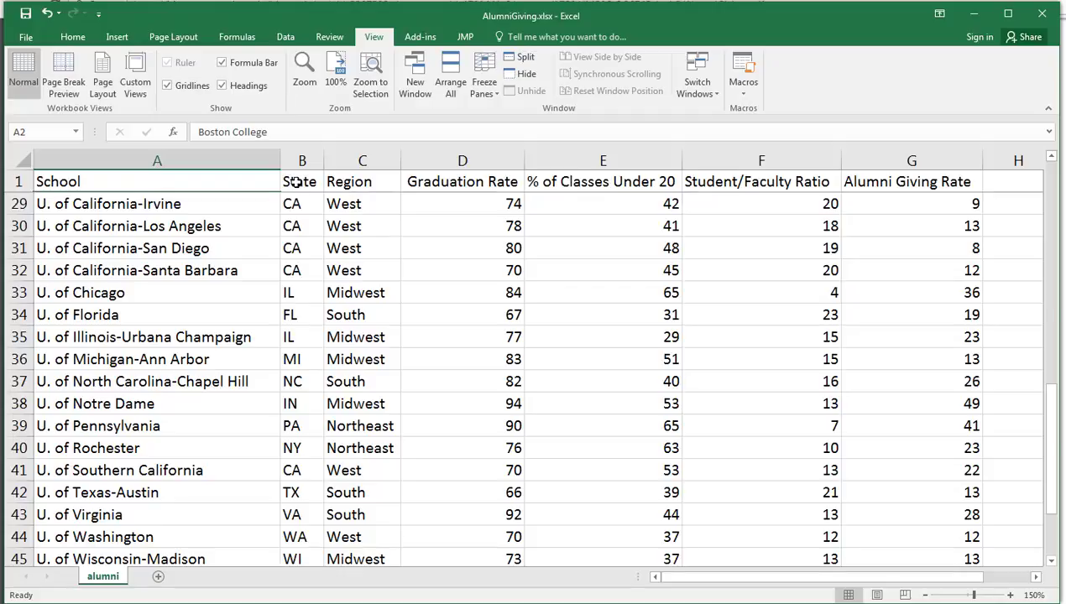
scroll(349, 239, "down", 3)
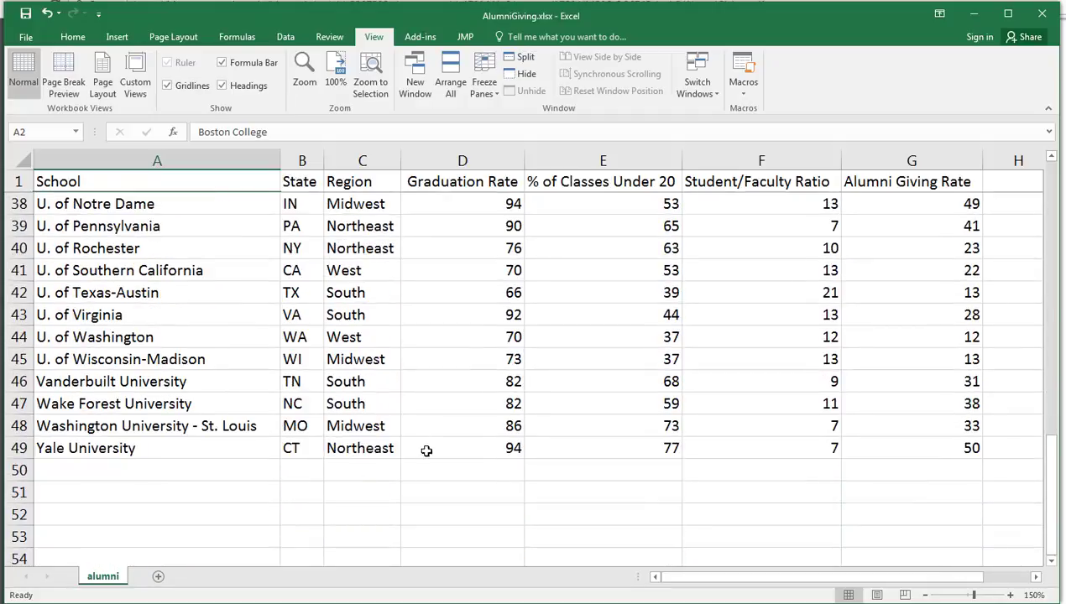
left_click(460, 492)
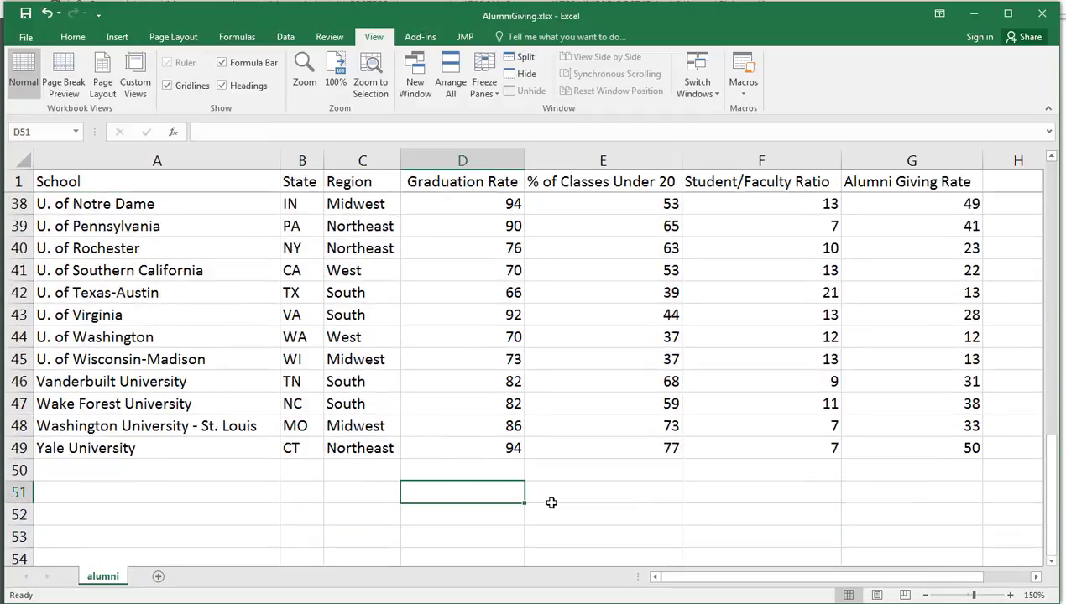
left_click(356, 494)
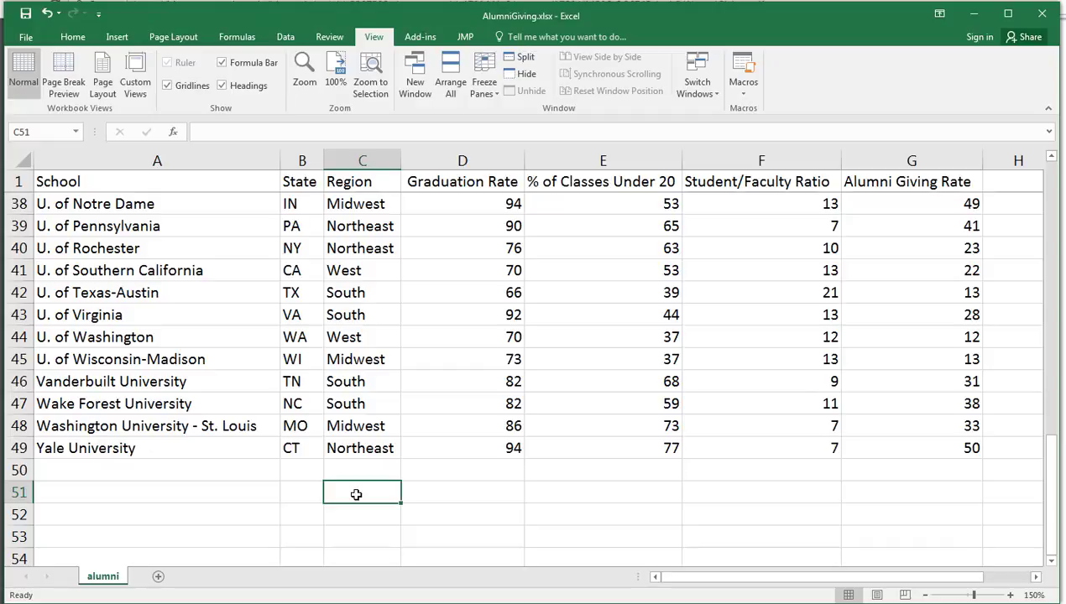
type("Mean")
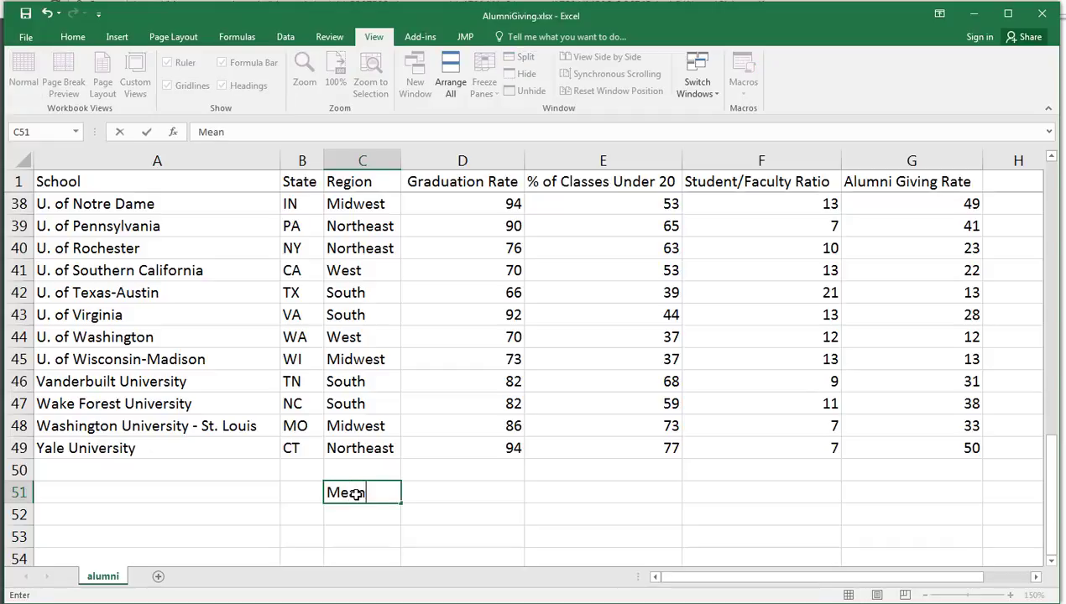
key("Return")
type("Median")
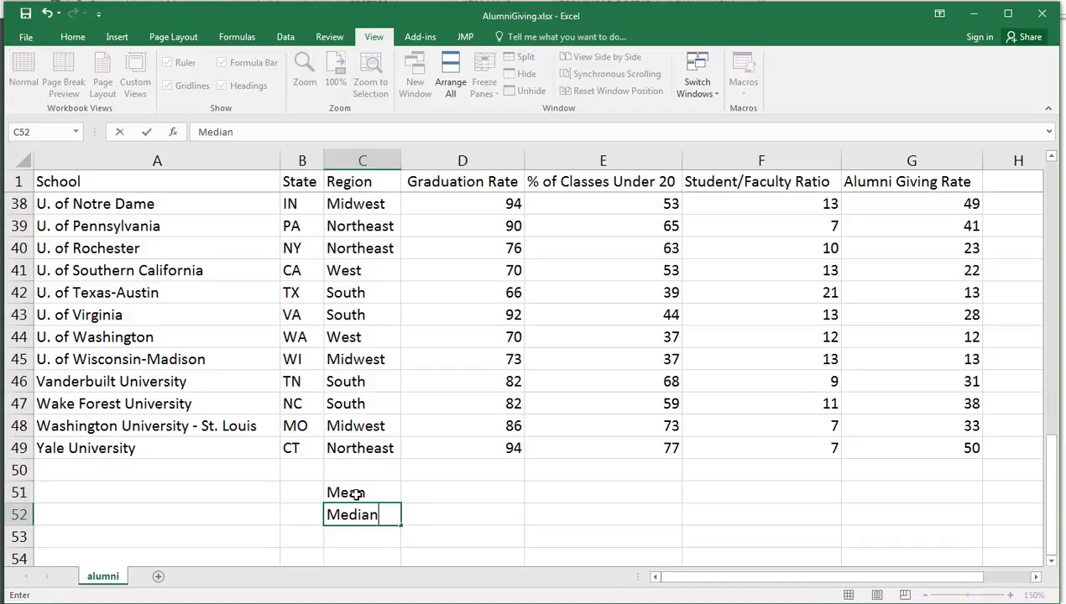
key("Return")
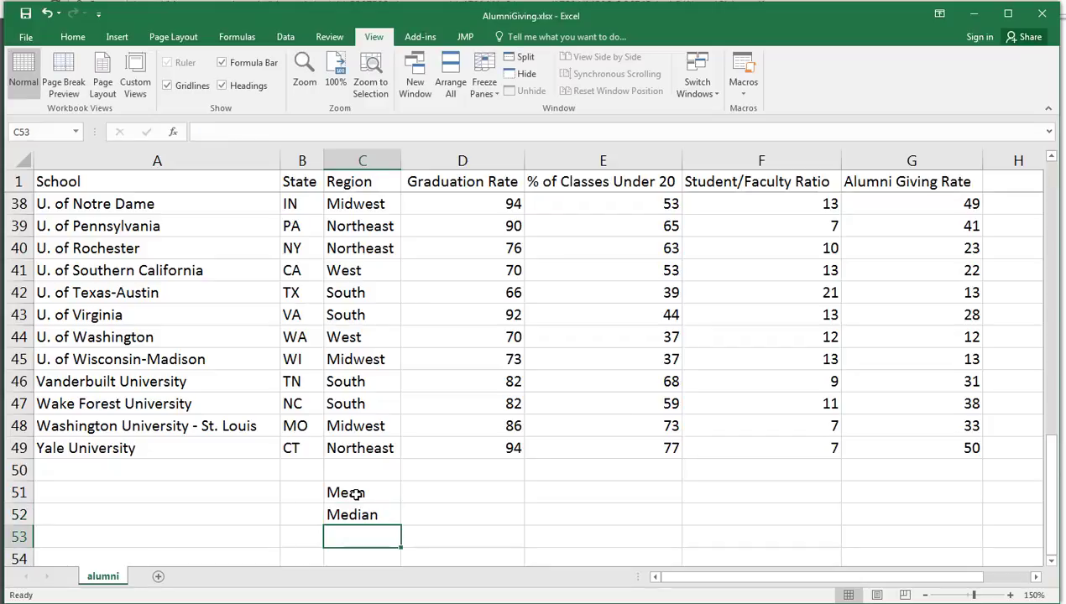
type("S")
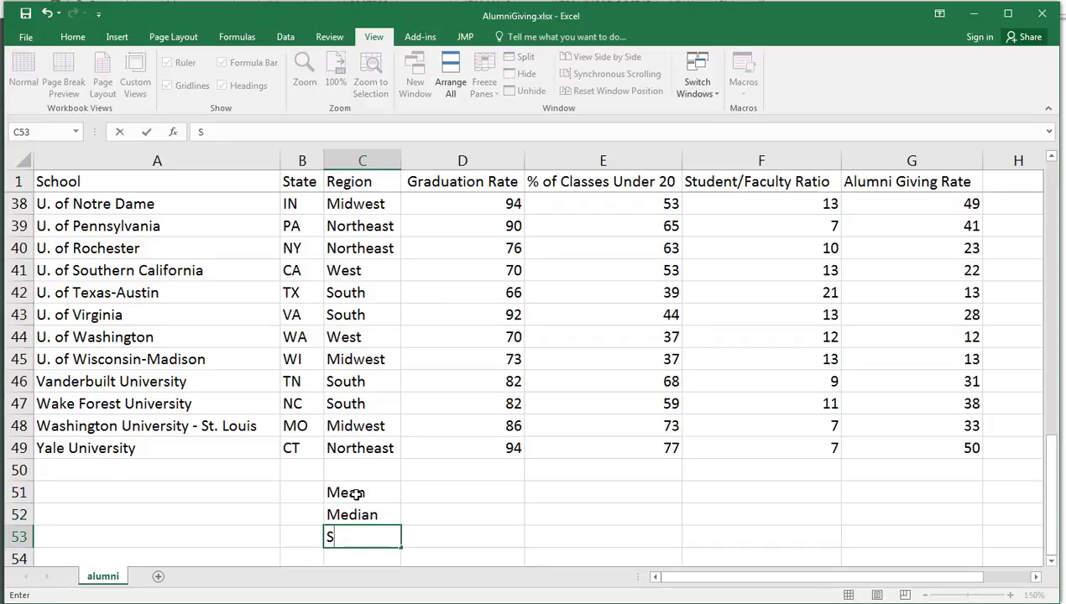
type("td Dev")
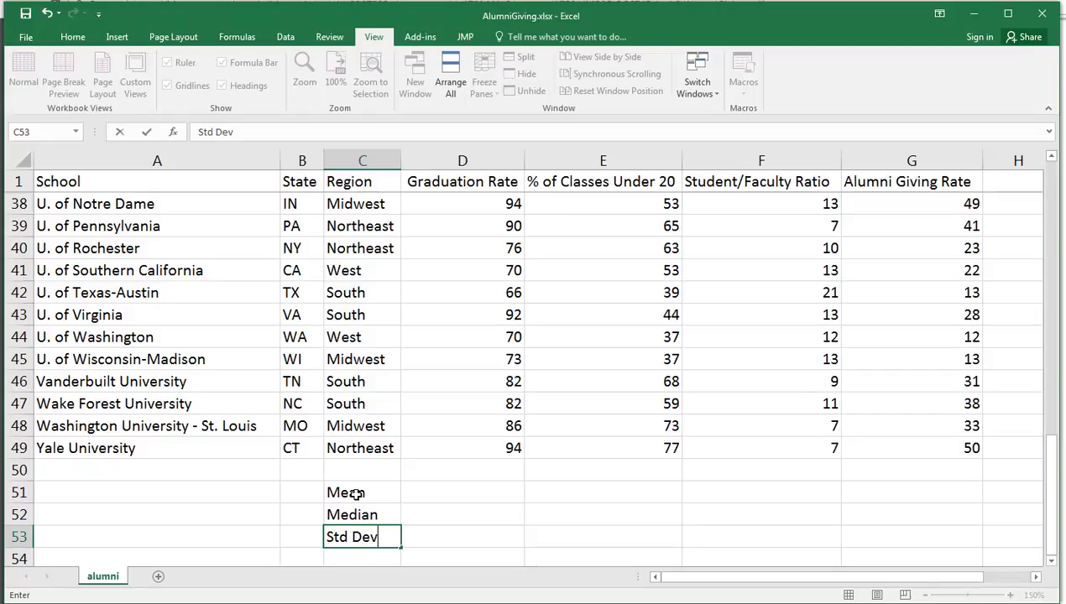
key("Return")
Calculate the mean Graduation Rate in D51 with the AVERAGE function over D2:D49
left_click(356, 493)
key("Up")
key("Right")
type("=average(")
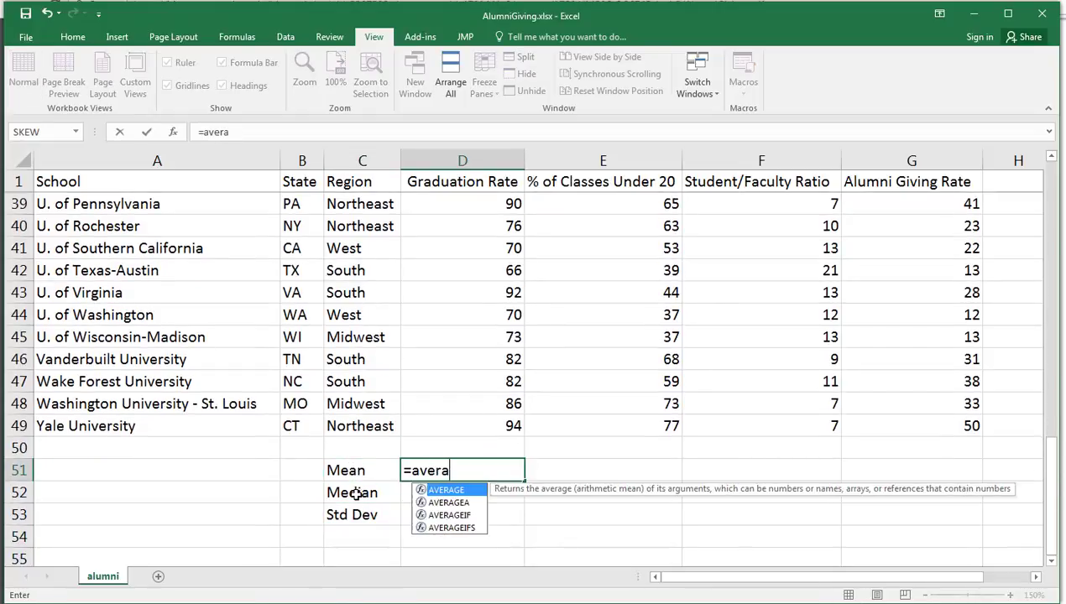
key("Up")
key("shift+Up")
key("shift+Up")
key("shift+Up")
key("shift+Up")
key("shift+Up")
key("shift+Up")
key("shift+Up")
key("shift+Up")
key("shift+Up")
key("shift+Up")
key("shift+Up")
key("shift+Up")
key("shift+Up")
key("shift+Up")
key("shift+Up")
key("shift+Up")
key("shift+Up")
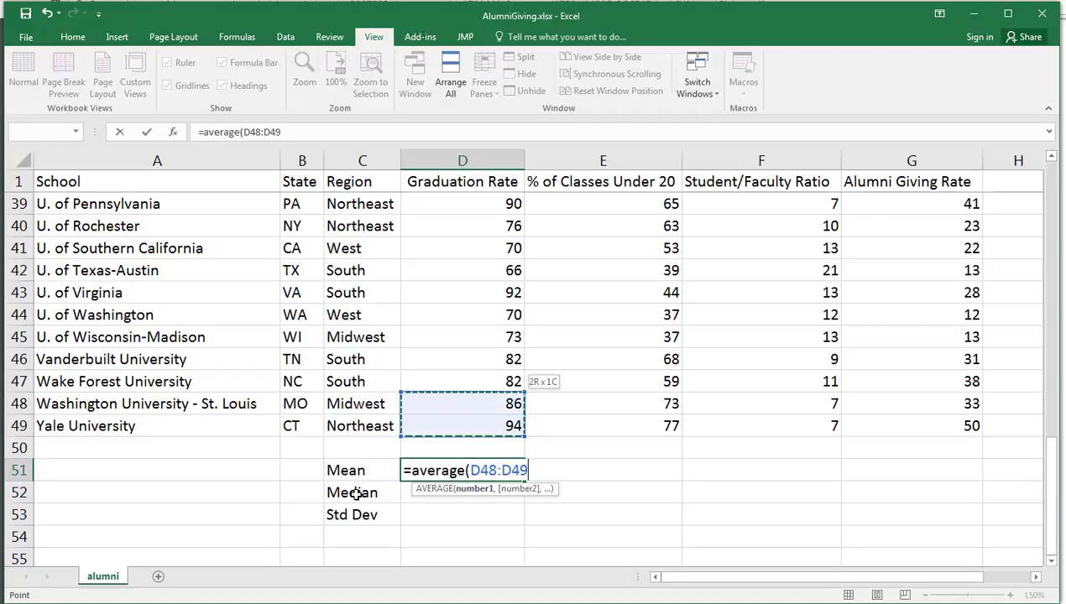
key("shift+Up")
key("shift+Up")
key("shift+Up")
key("shift+Up")
key("shift+Up")
key("shift+Up")
key("shift+Up")
key("shift+Up")
key("shift+Up")
key("shift+Up")
key("shift+Up")
key("shift+Up")
key("shift+Up")
key("shift+Up")
key("shift+Up")
key("shift+Up")
key("shift+Up")
key("shift+Up")
key("shift+Up")
key("shift+Up")
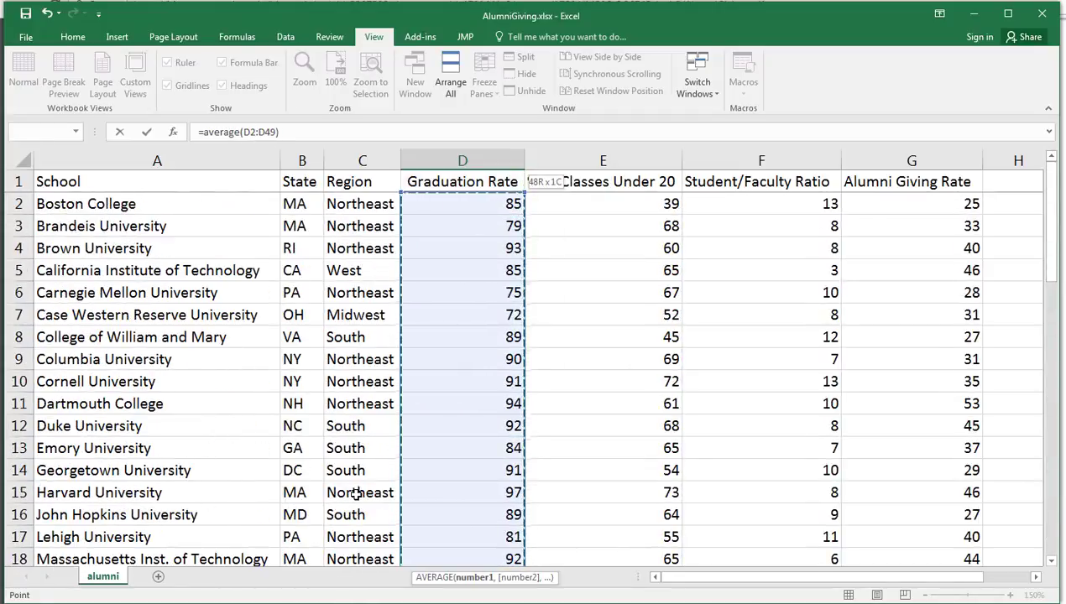
type(")")
key("Return")
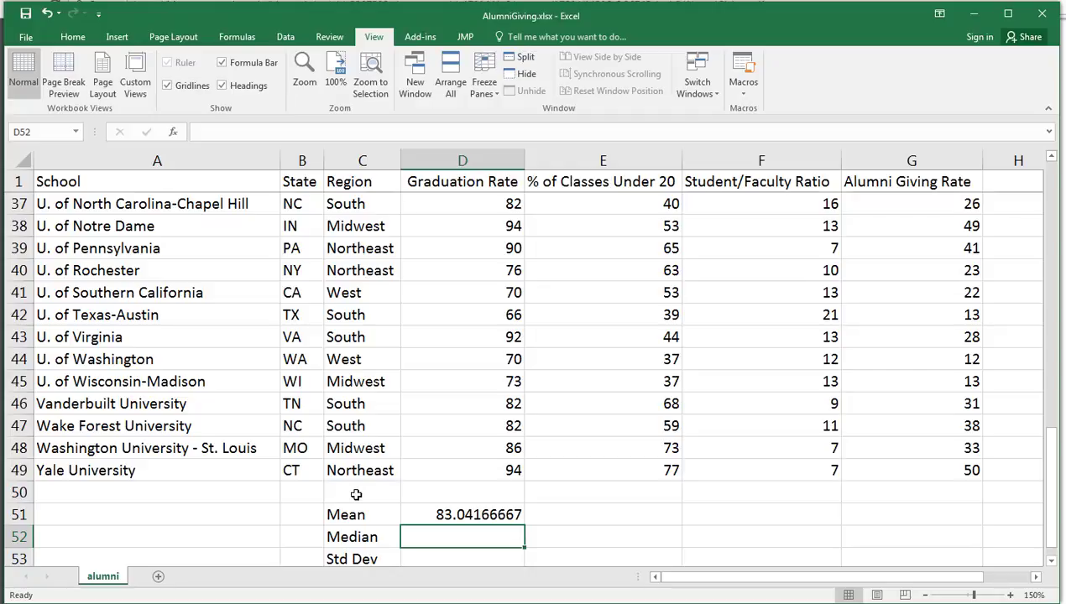
Calculate the median Graduation Rate in D52 with the MEDIAN function over D2:D49
type("=mde")
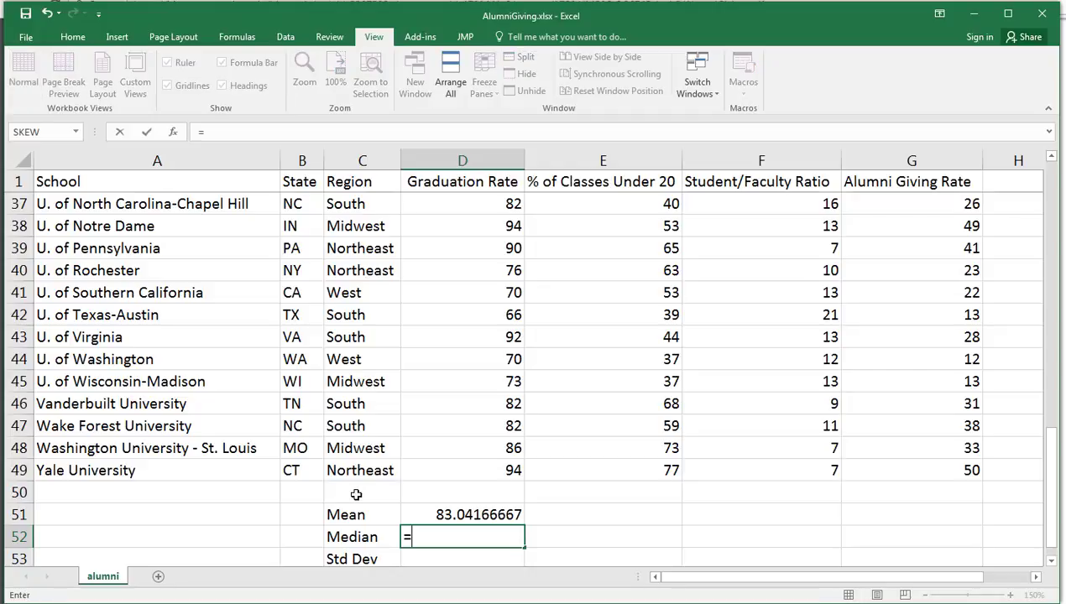
key("BackSpace")
key("BackSpace")
type("eidan")
key("BackSpace")
key("BackSpace")
key("BackSpace")
key("BackSpace")
type("dian(")
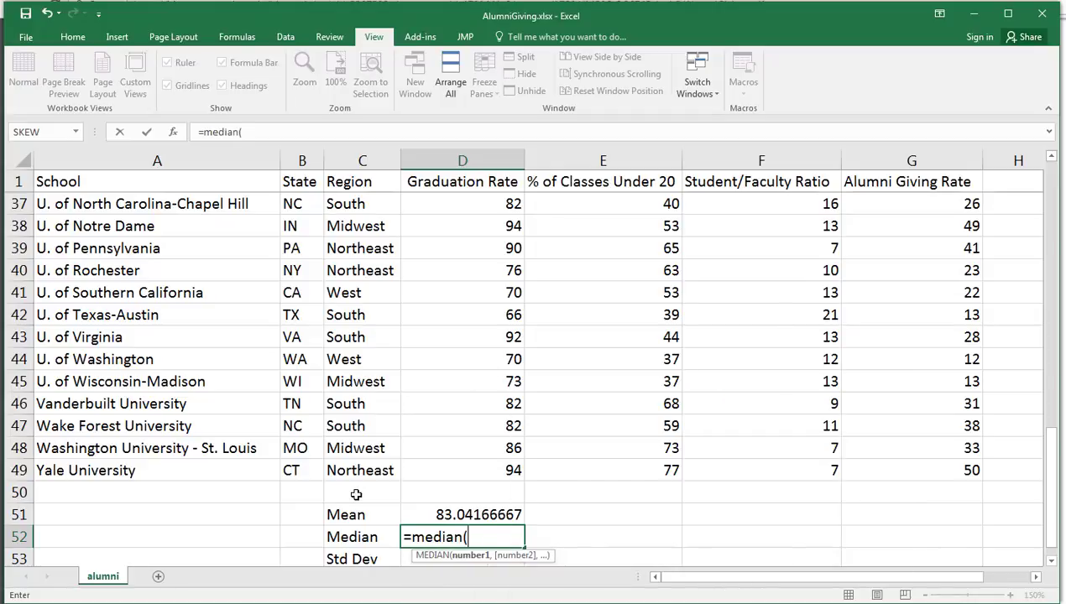
type("d2:d")
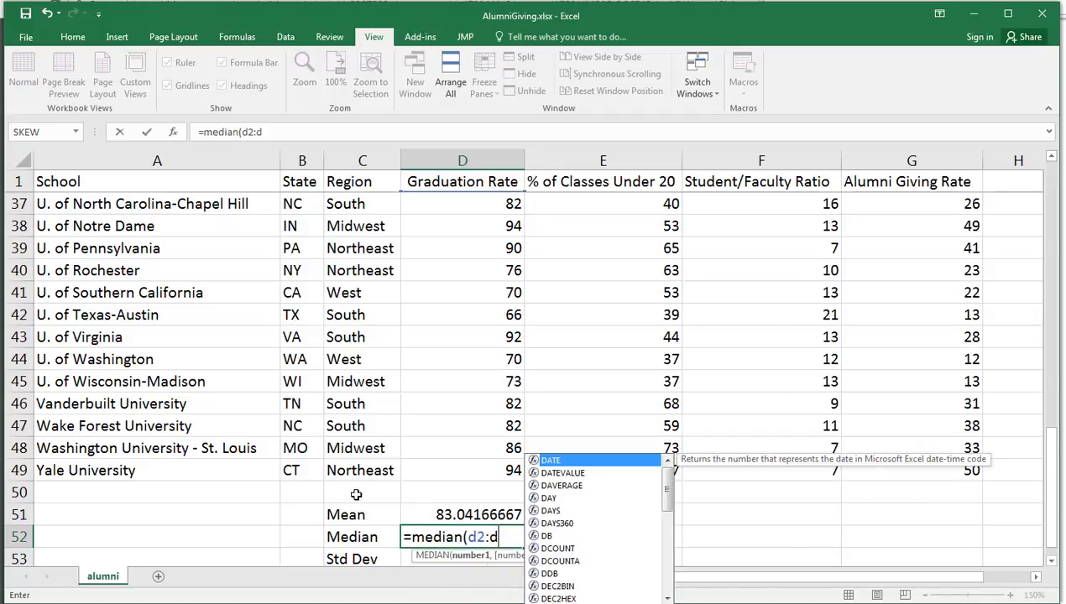
type("49")
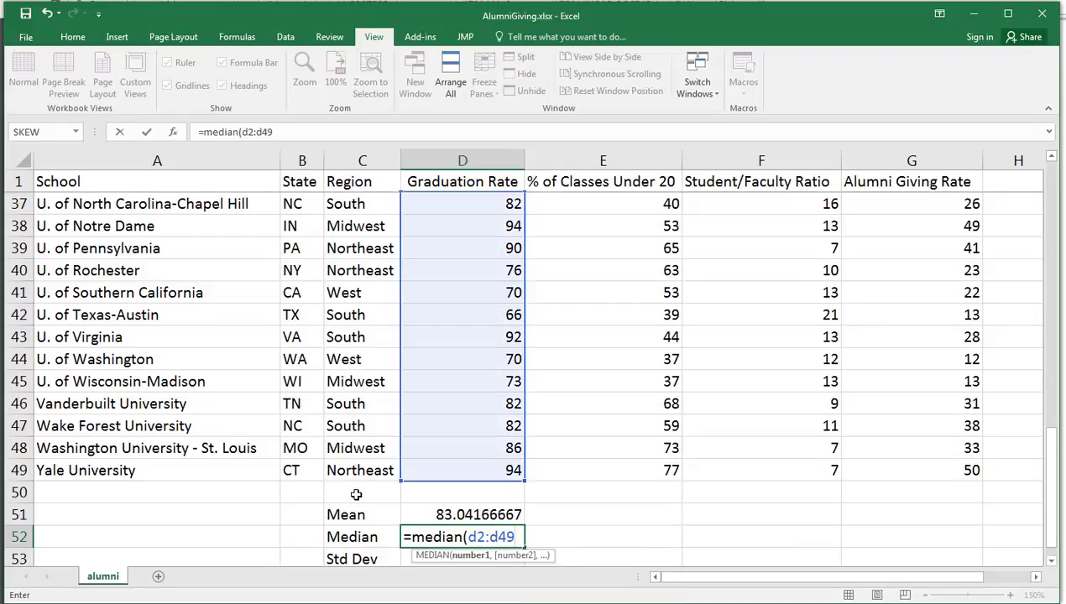
type(")")
key("Return")
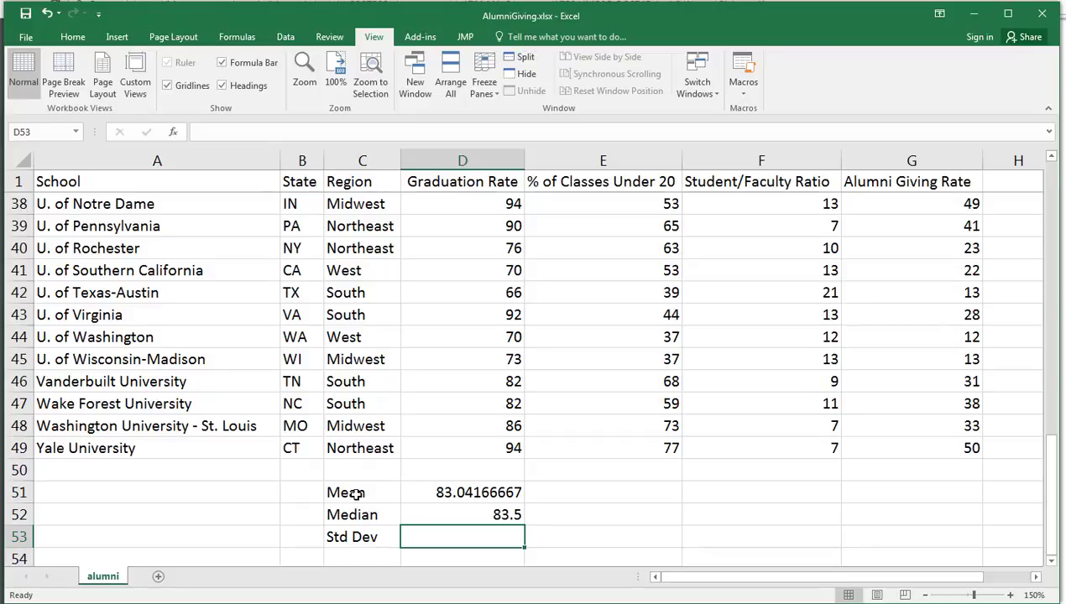
Calculate the Graduation Rate's sample standard deviation in D53 with STDEV.S over D2:D49, and fill the D51:D53 formulas across through column G
type("=")
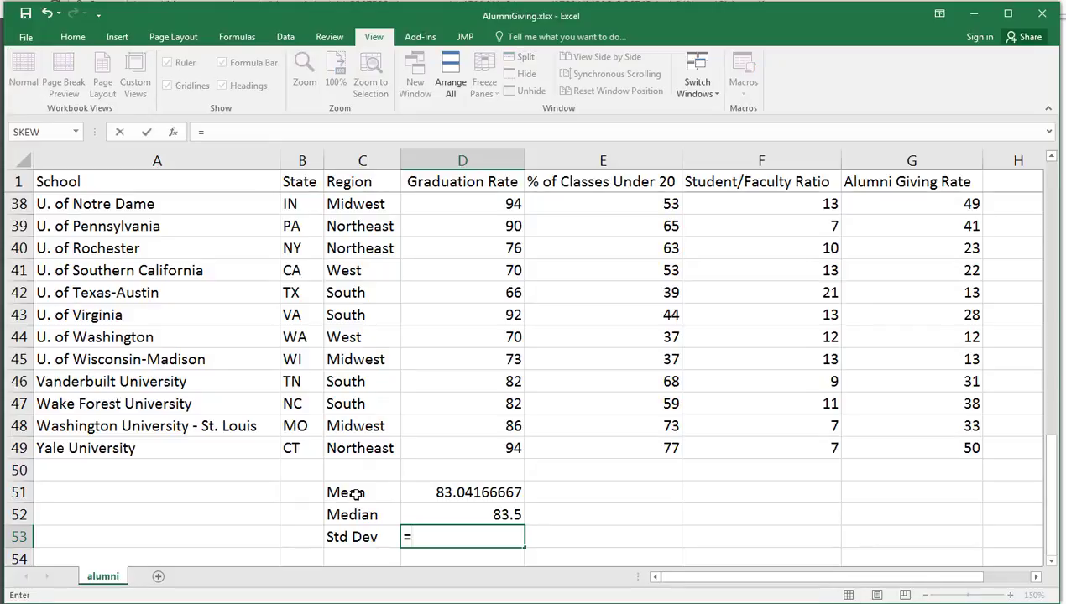
type("stdev.s")
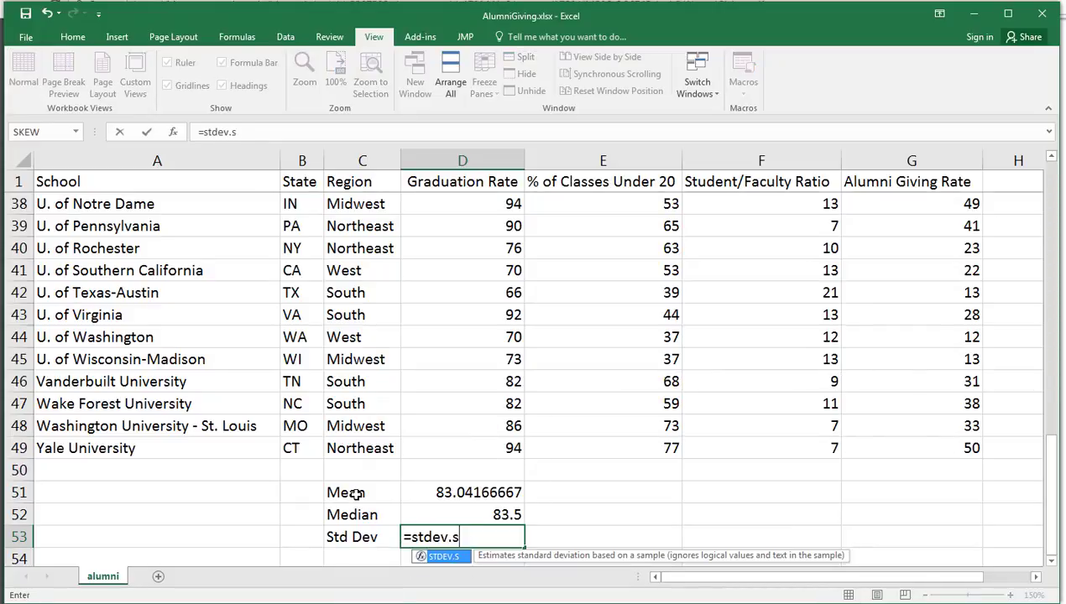
type("(d2")
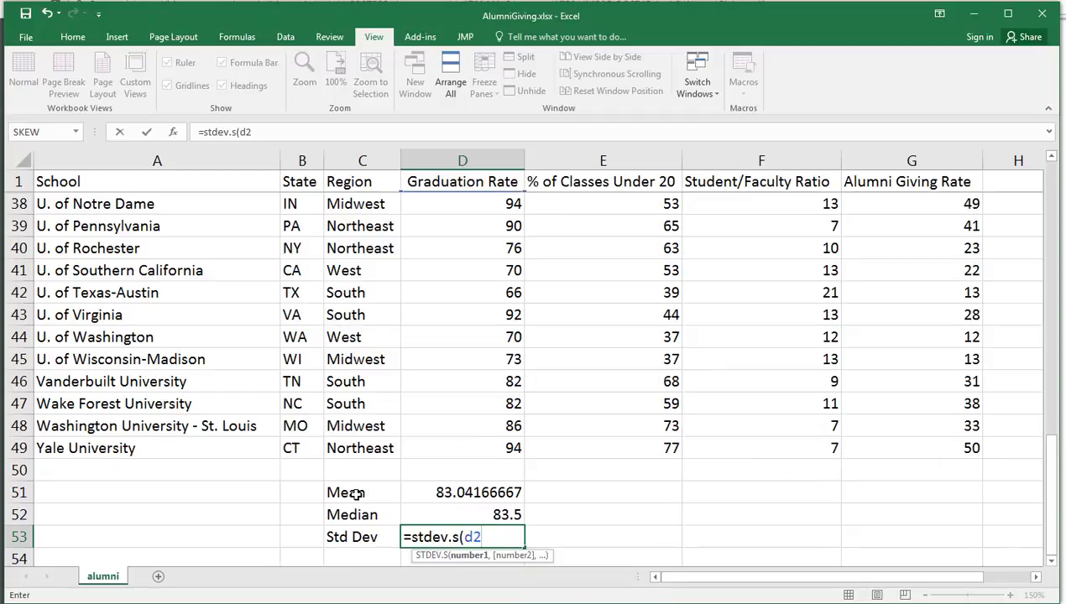
type(":d49")
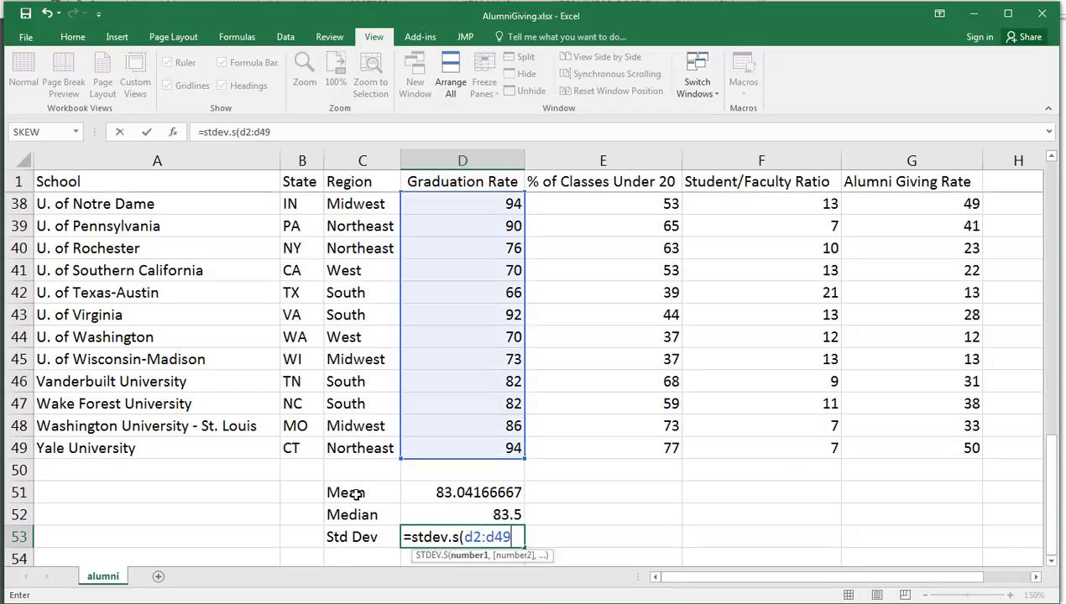
type(")")
key("Return")
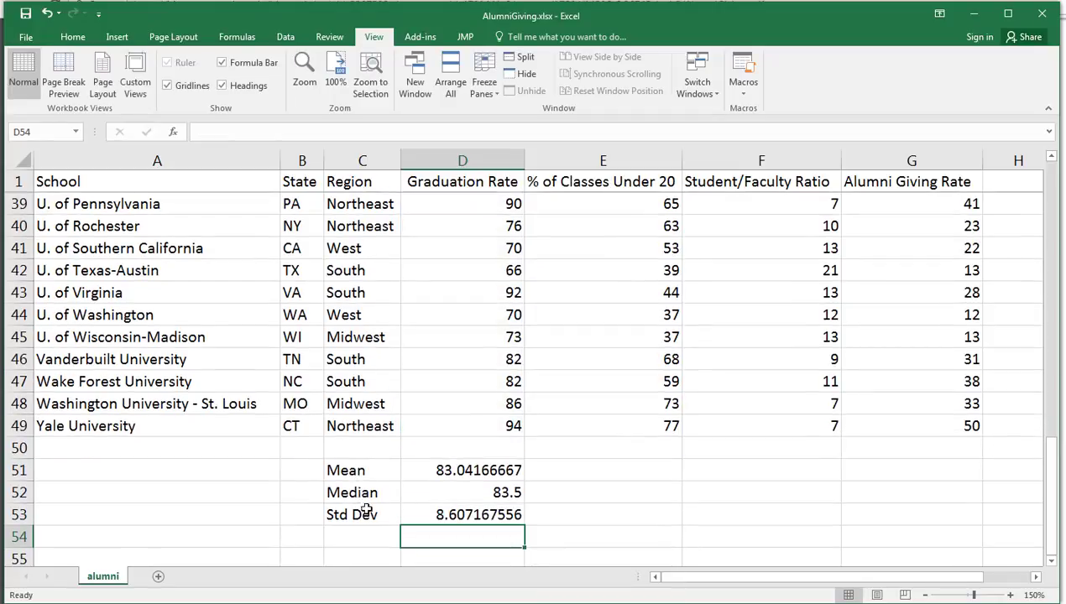
left_click_drag(472, 470, 913, 512)
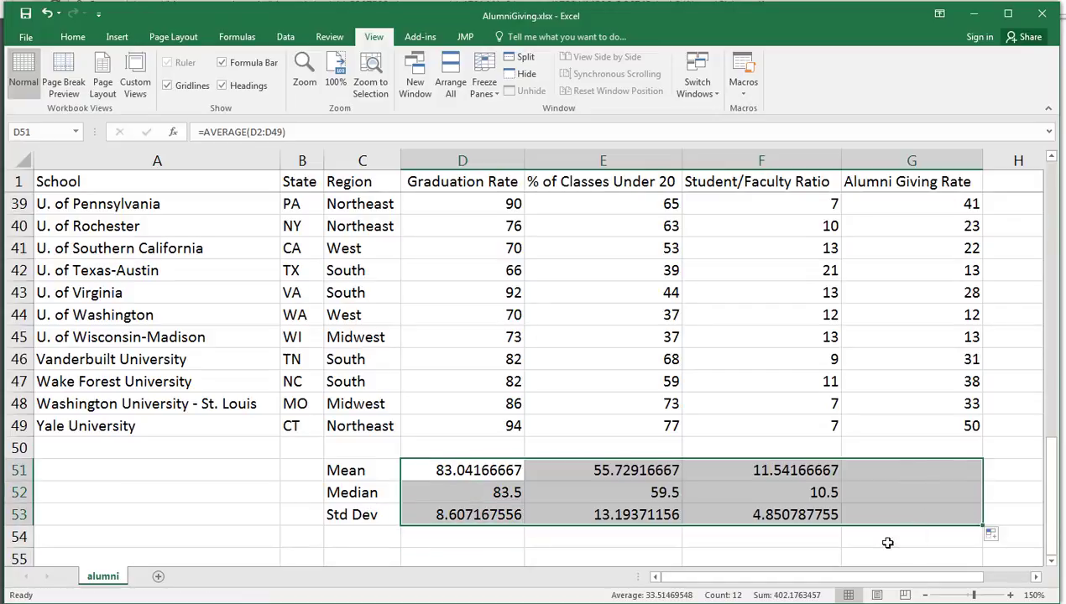
Check the copied formulas in E51 and G51:G53, and consult the case questions in AlumniGiving.pdf before returning to the Excel workbook
left_click(611, 476)
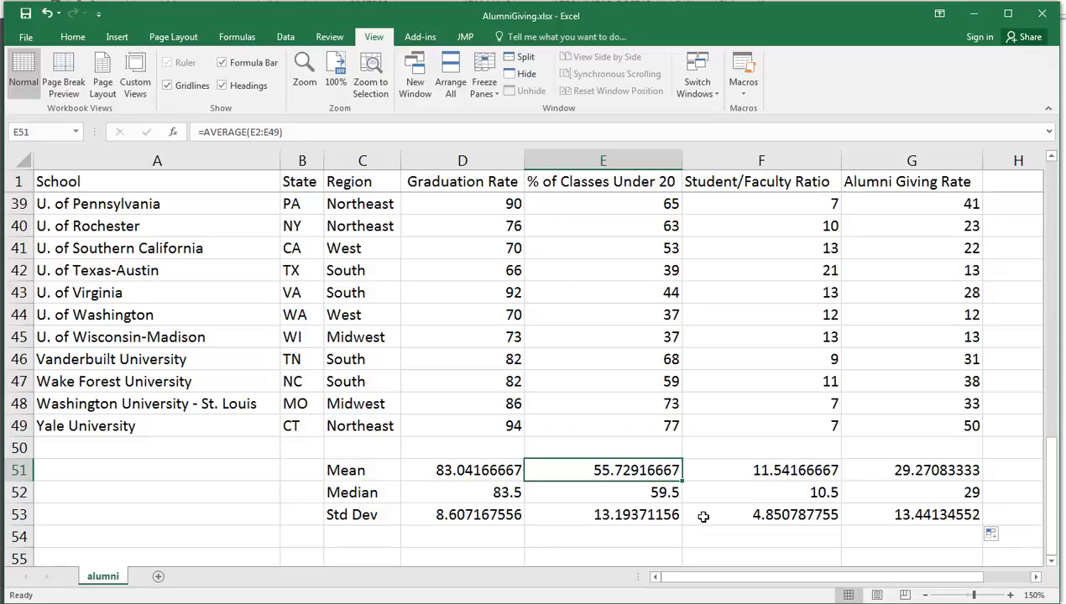
left_click(931, 472)
left_click(955, 492)
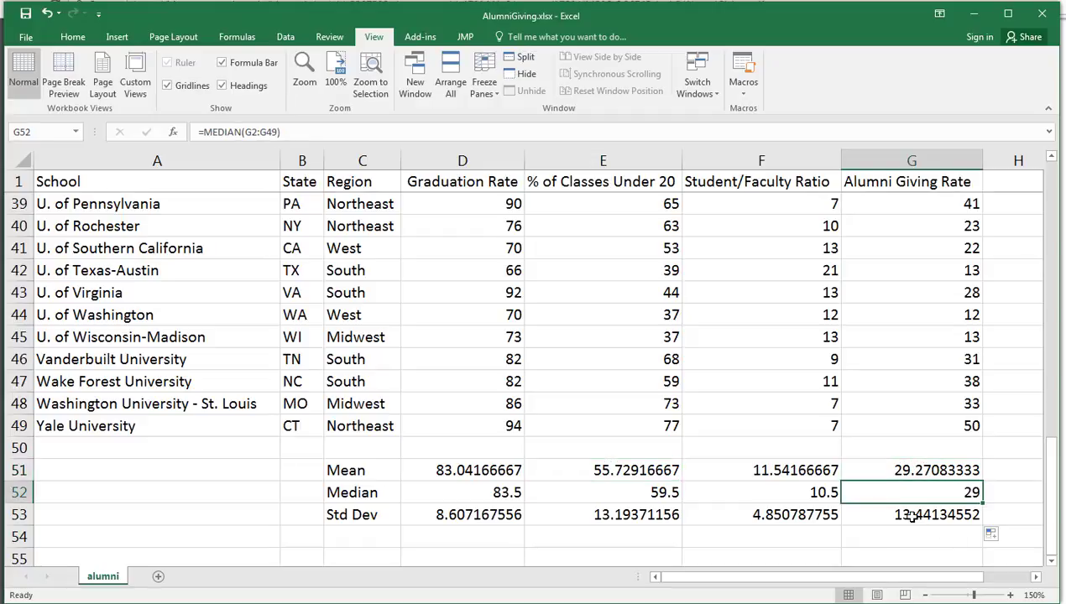
left_click(912, 515)
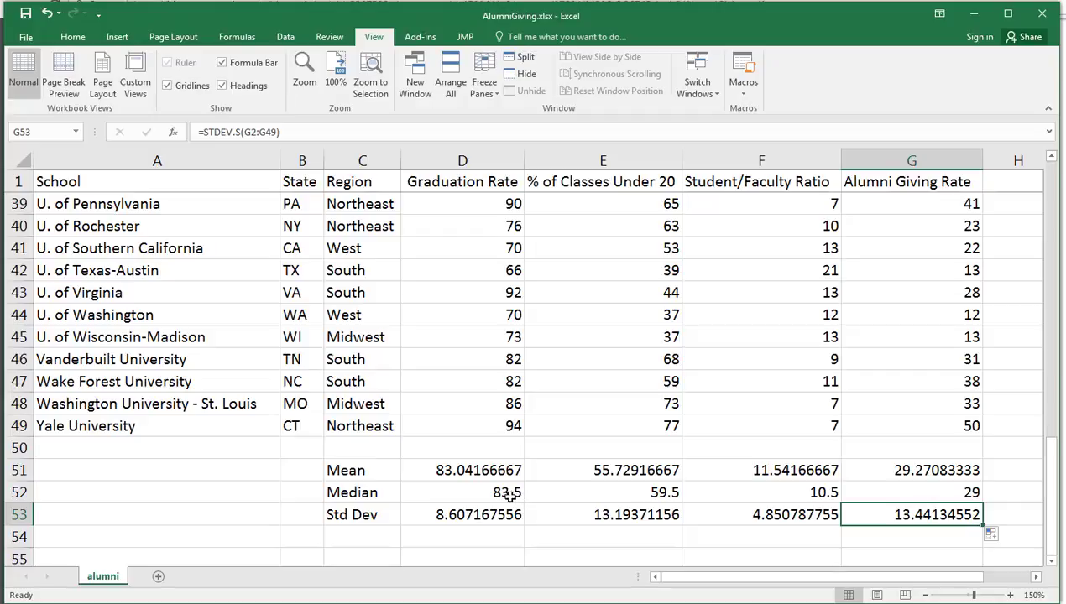
key("alt+Tab")
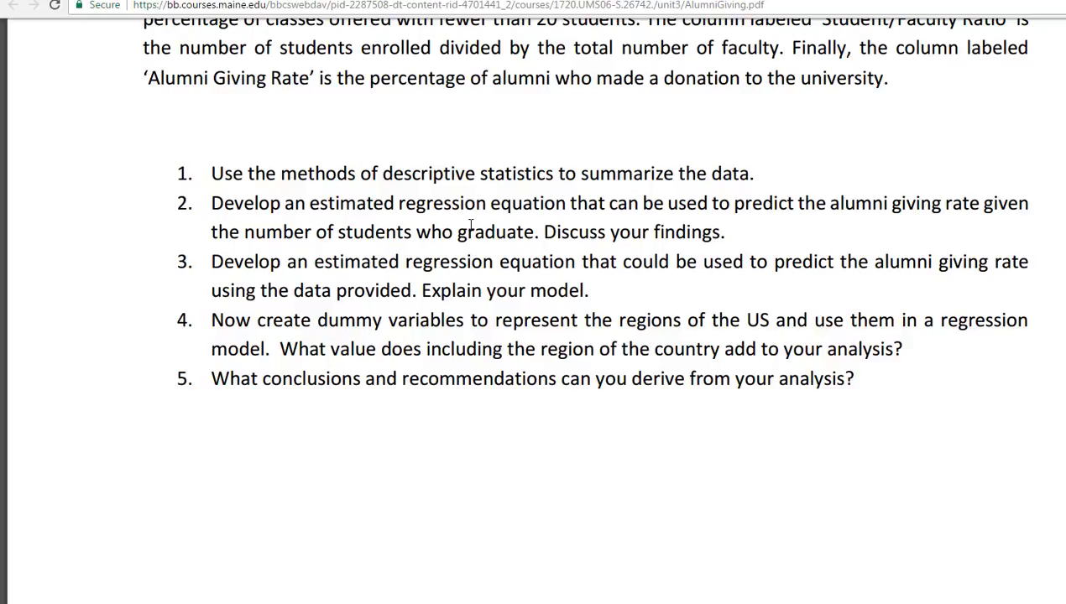
key("alt+Tab")
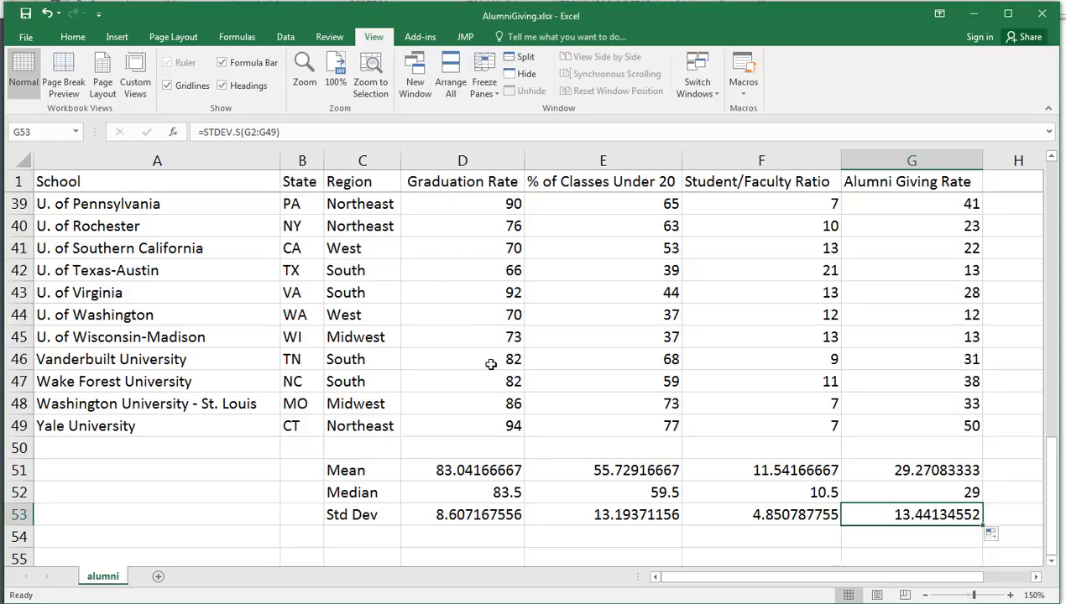
Calculate the correlation between Graduation Rate and Alumni Giving Rate in G56 with CORREL over D2:D49 and G2:G49
left_click(1052, 562)
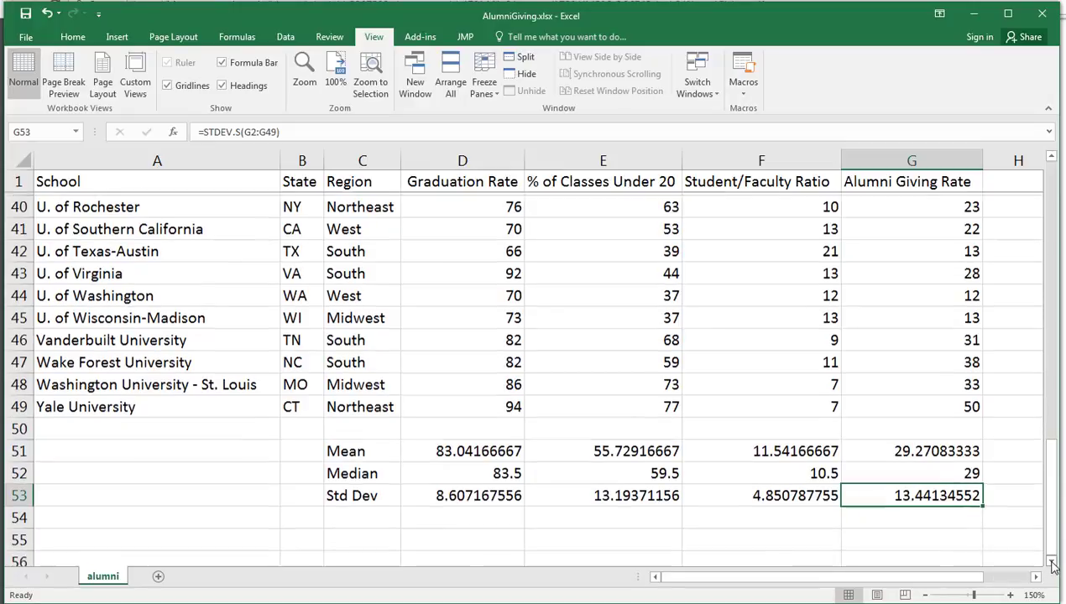
left_click(1051, 562)
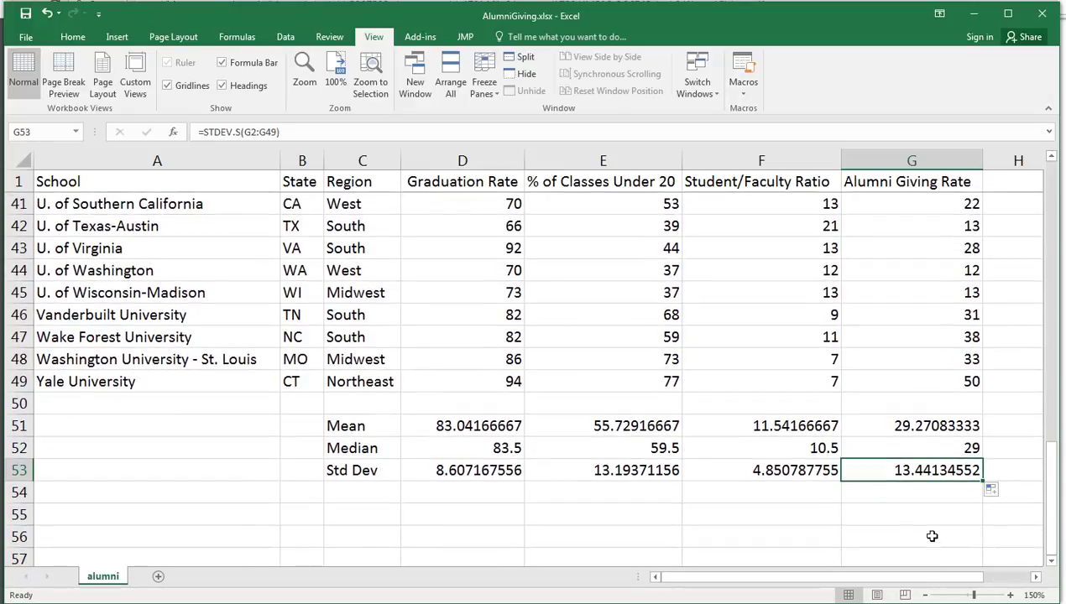
left_click(904, 532)
type("=")
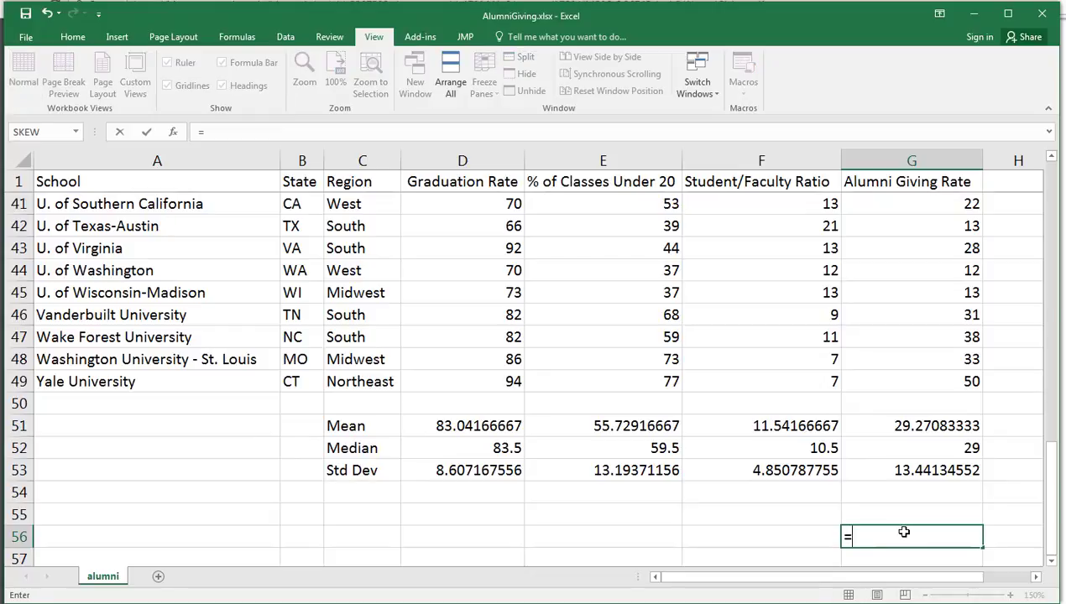
type("correl(")
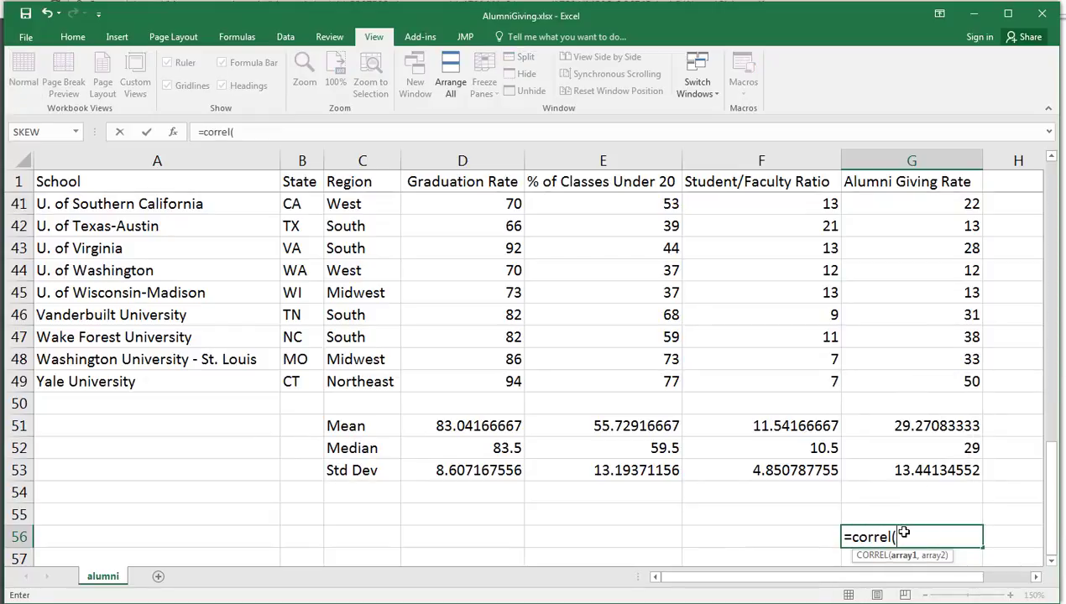
left_click(469, 383)
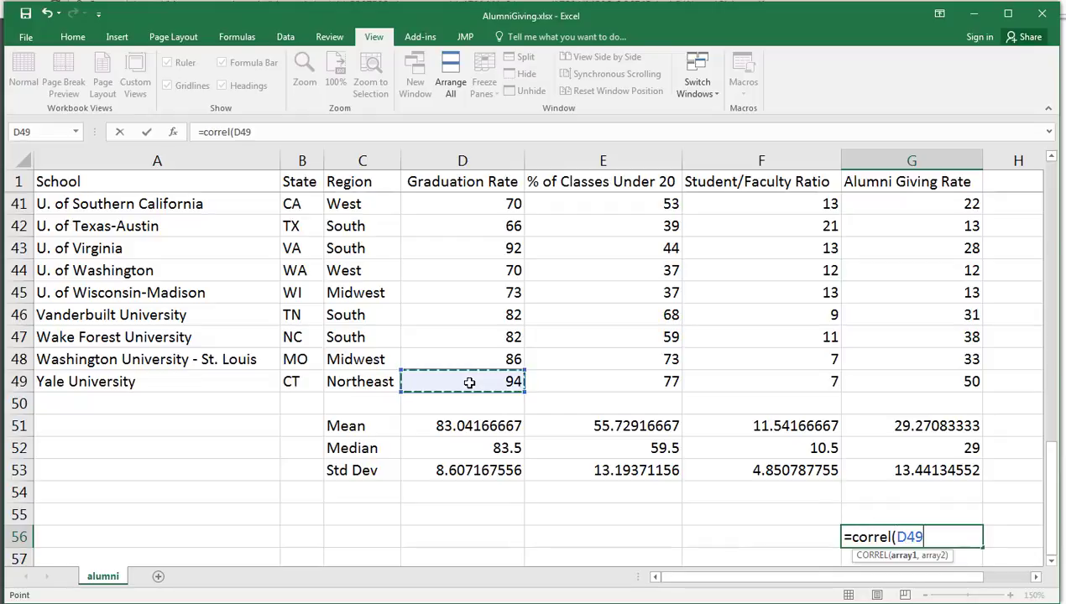
key("End")
key("shift+Up")
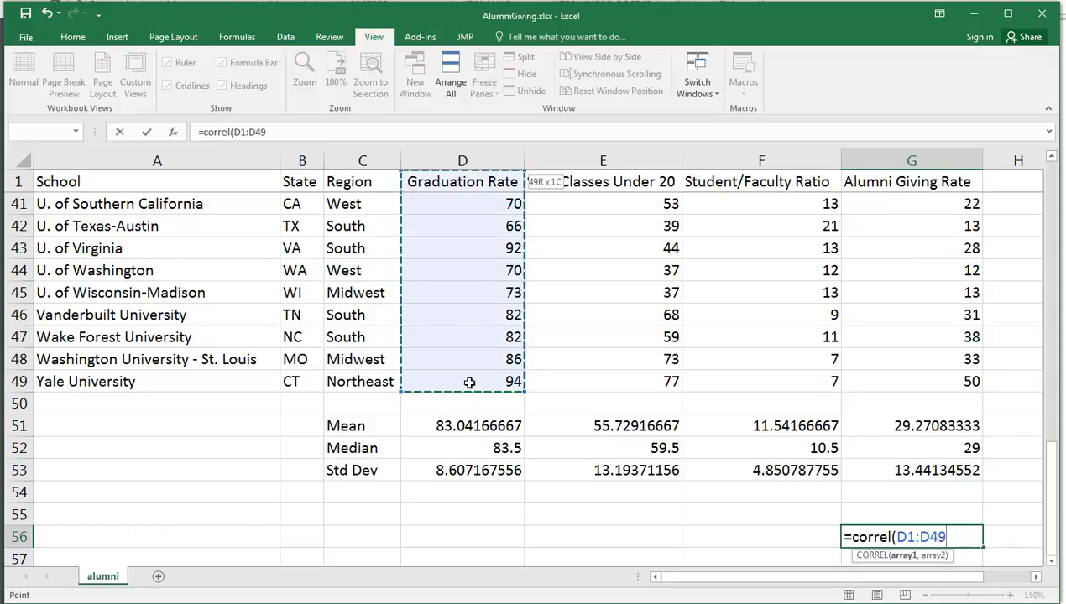
key("shift+Down")
type(",")
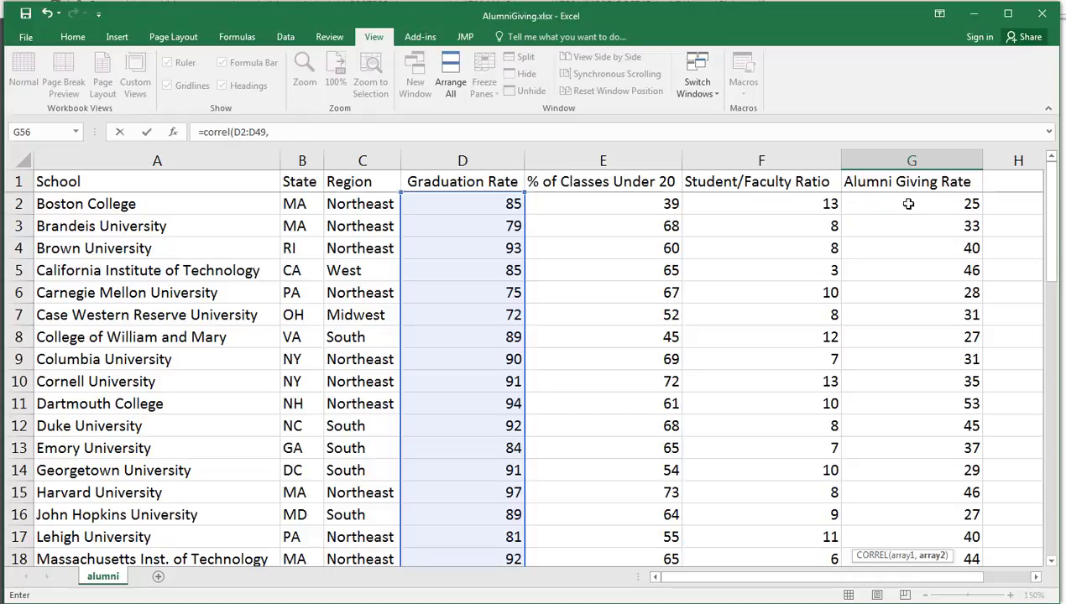
left_click_drag(907, 203, 949, 522)
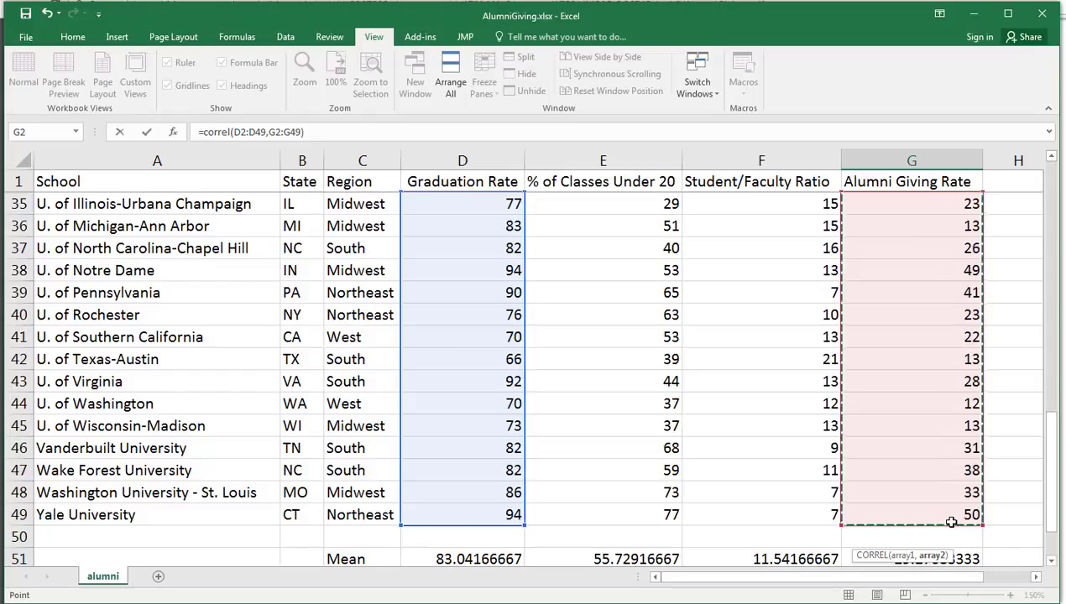
key("Return")
left_click(911, 512)
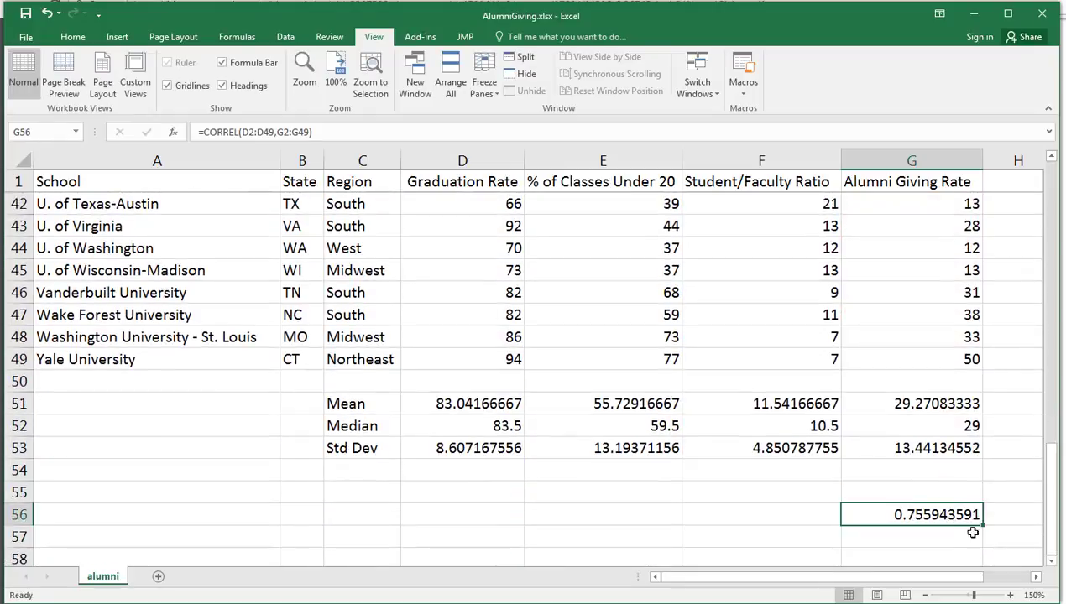
Label the correlation result in F56 as "Correlation between grad rate and giving rate"
left_click(803, 514)
type("Correlation between")
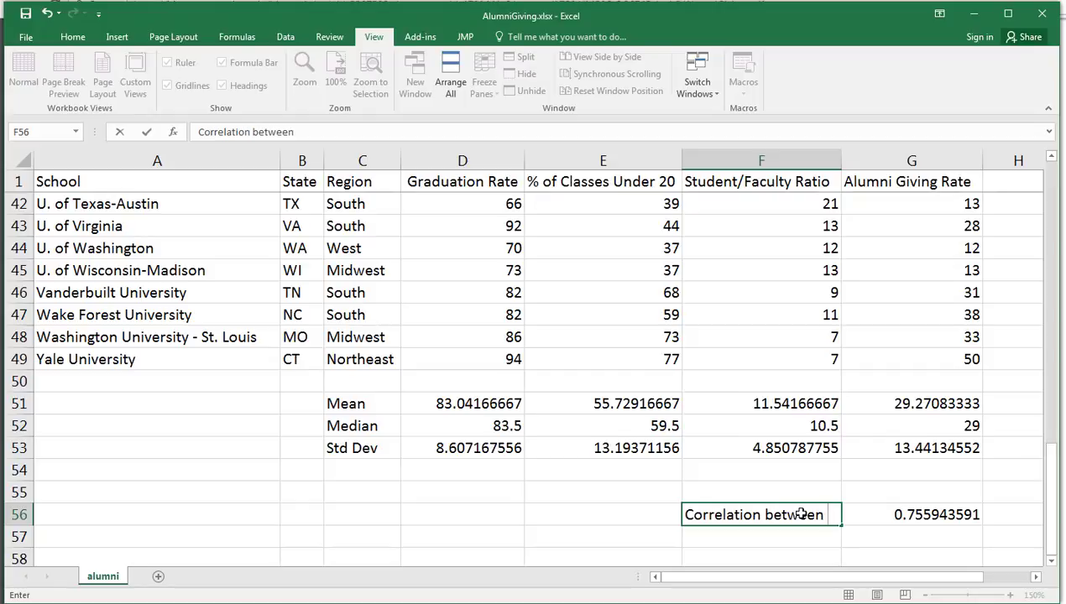
type(" grad rate and")
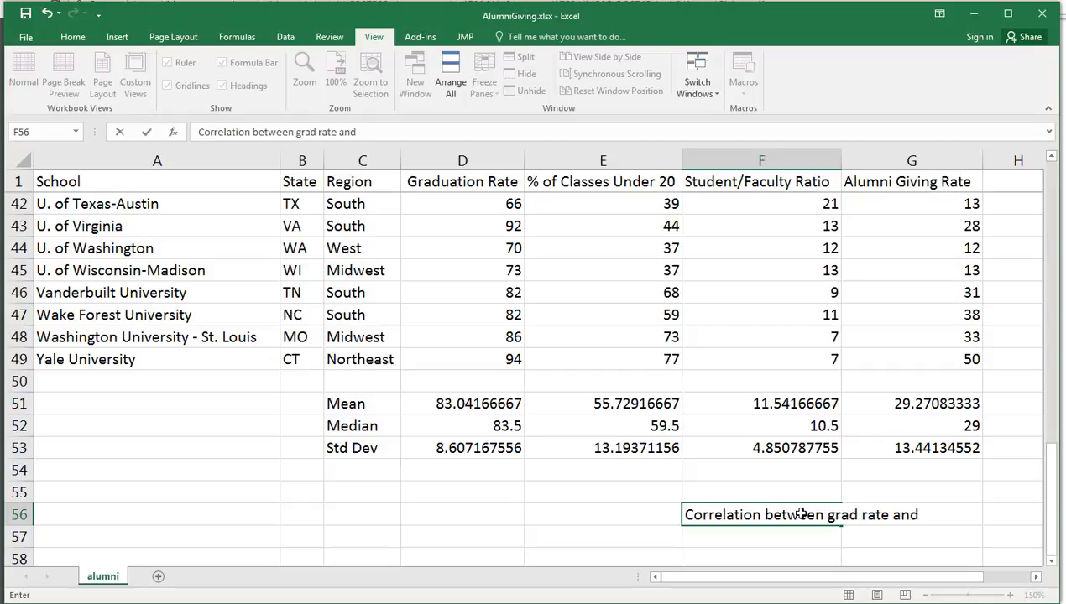
type(" givein")
key("BackSpace")
key("BackSpace")
key("BackSpace")
type("ing rate")
key("Return")
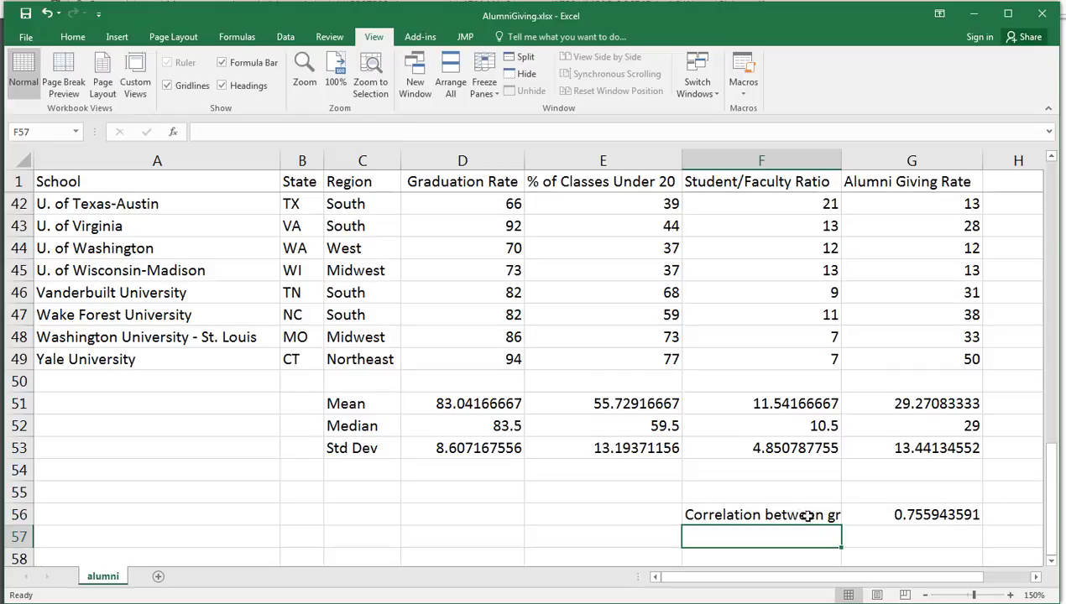
left_click(888, 514)
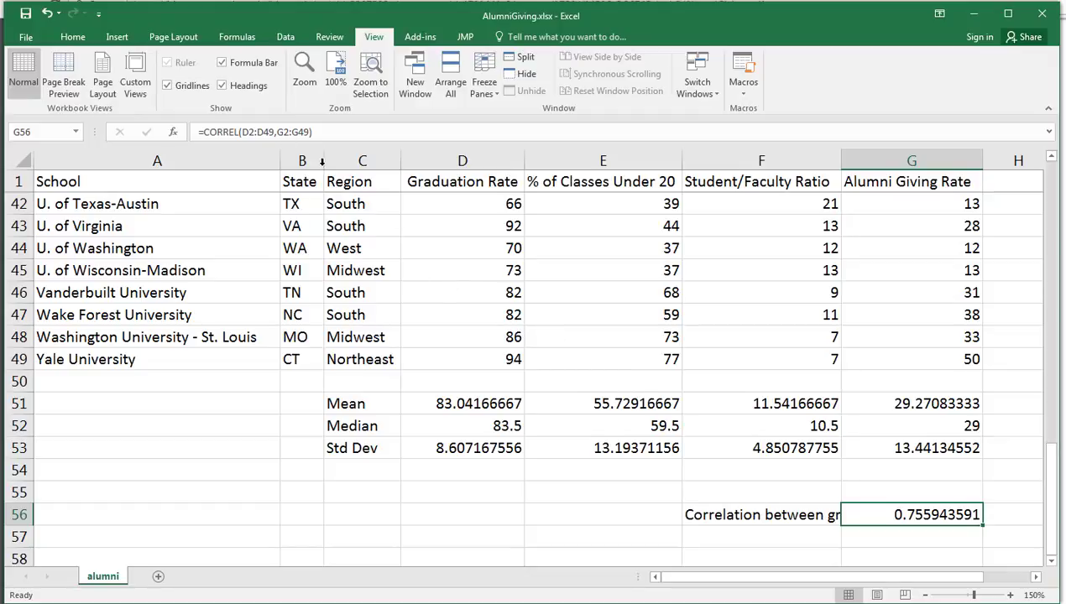
Start a Regression analysis with the Alumni Giving Rate column, G1:G49 including its header, as the Y range
left_click(285, 37)
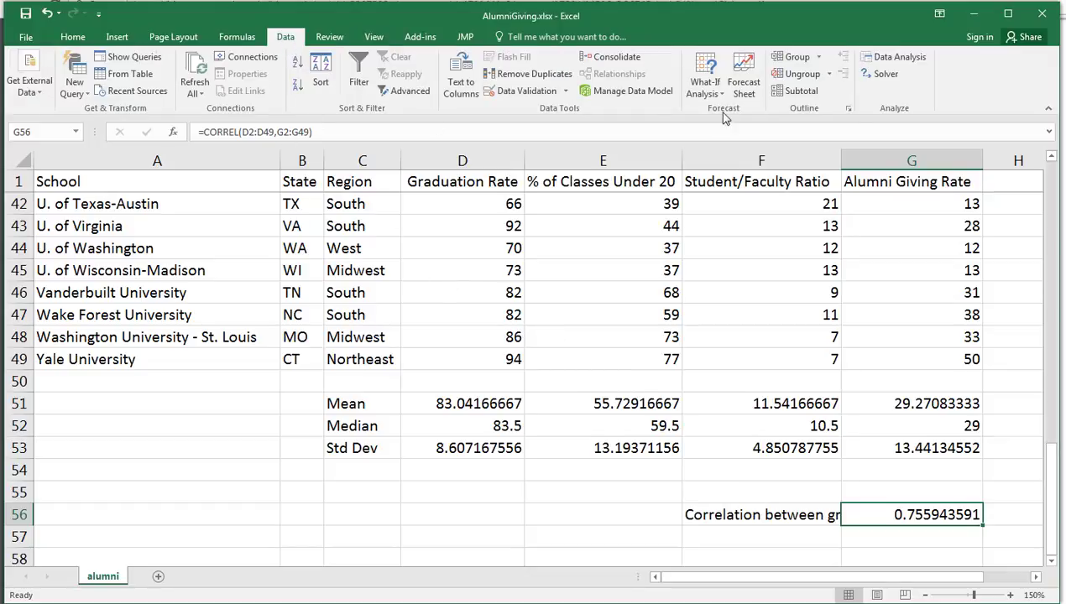
left_click(903, 64)
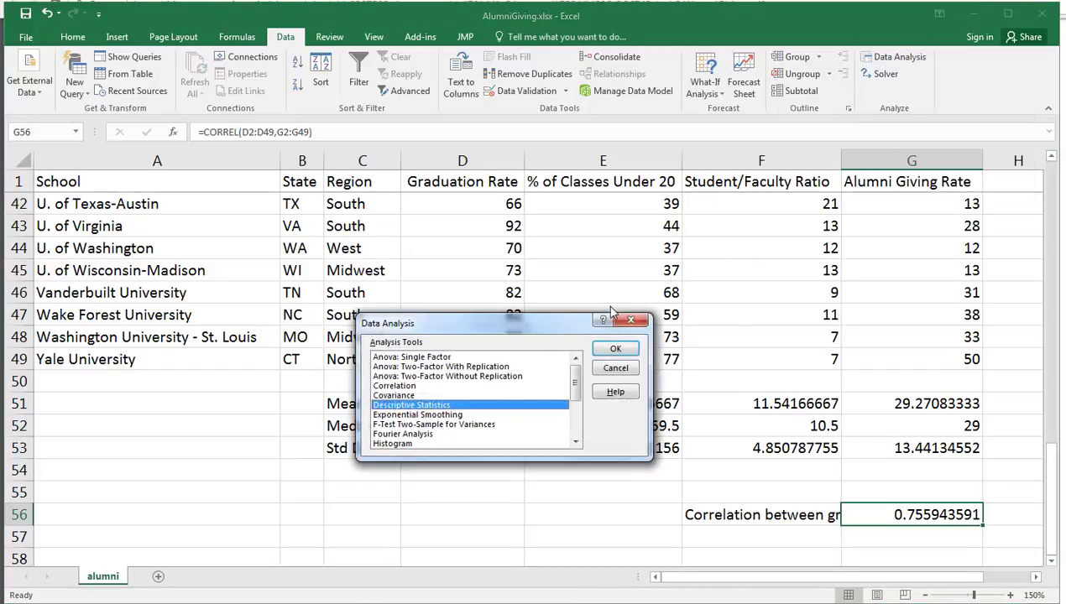
left_click(575, 441)
left_click(575, 441)
left_click(575, 442)
left_click(575, 442)
left_click(411, 444)
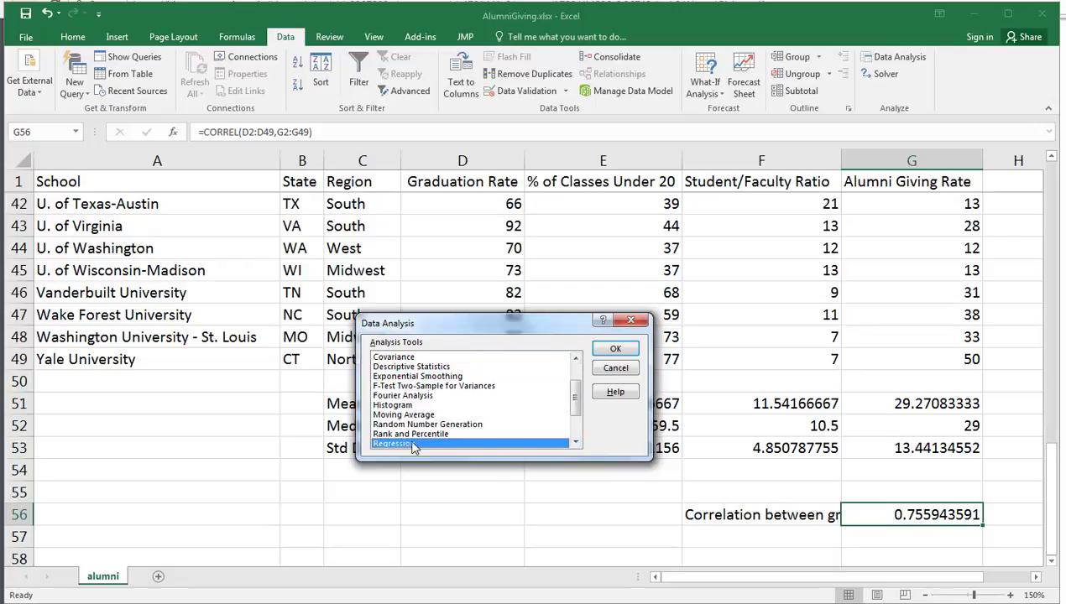
left_click(613, 351)
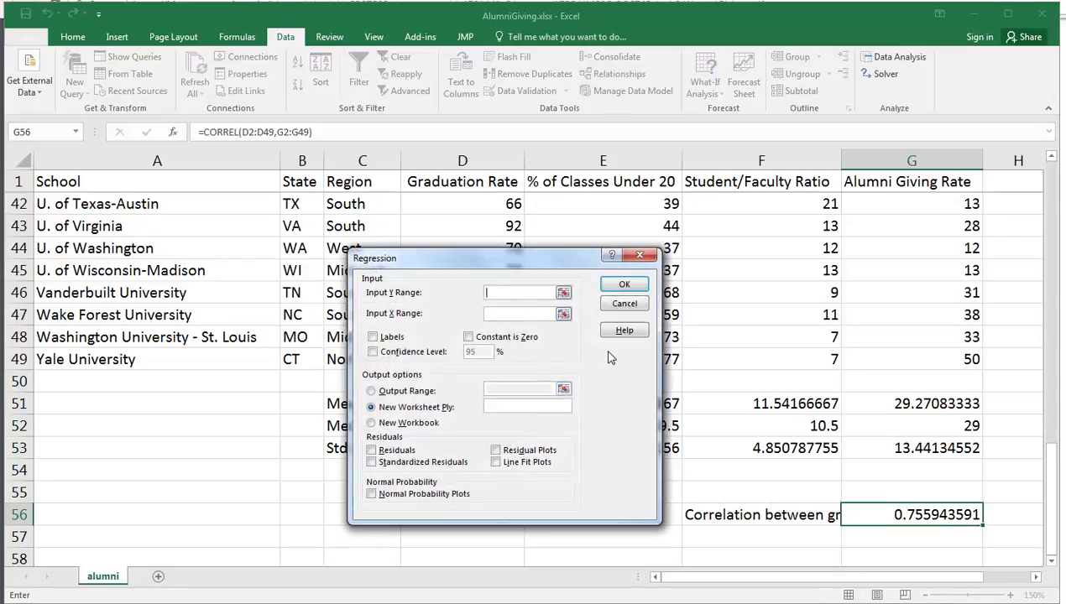
left_click(563, 293)
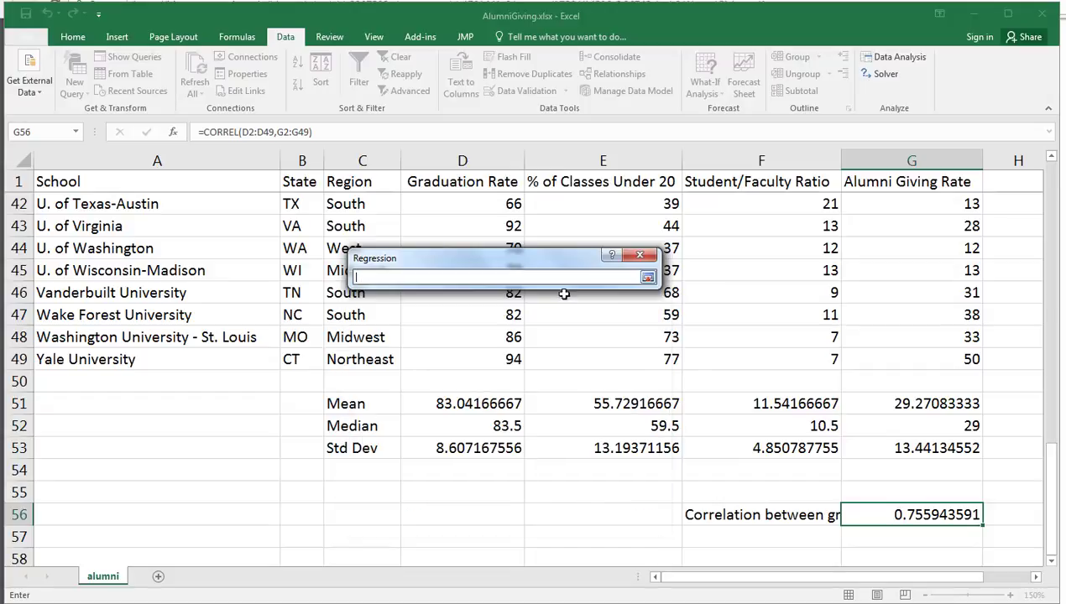
left_click_drag(921, 181, 910, 471)
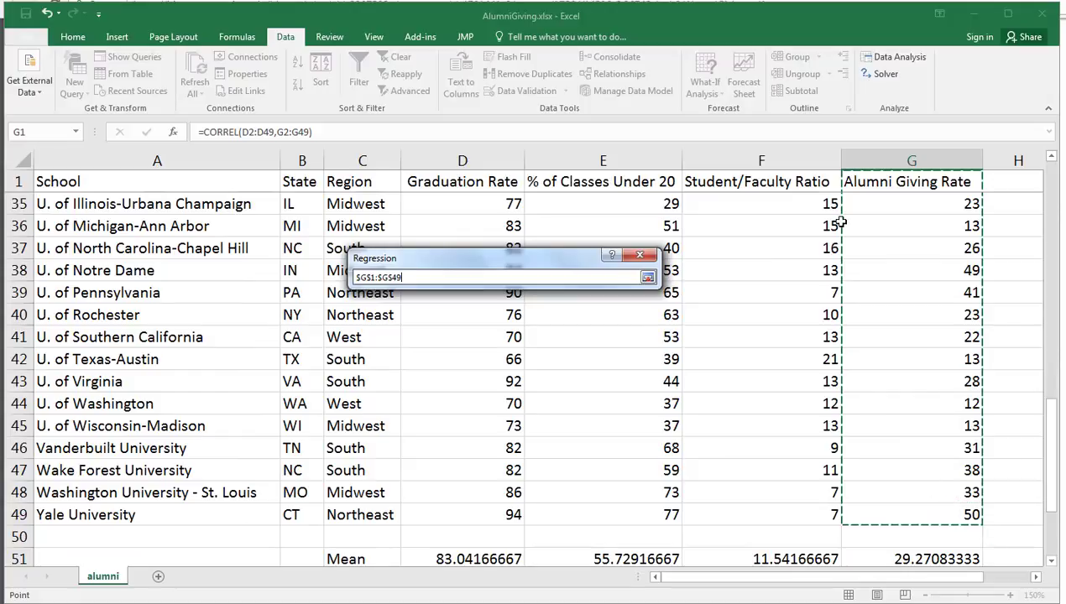
left_click(647, 278)
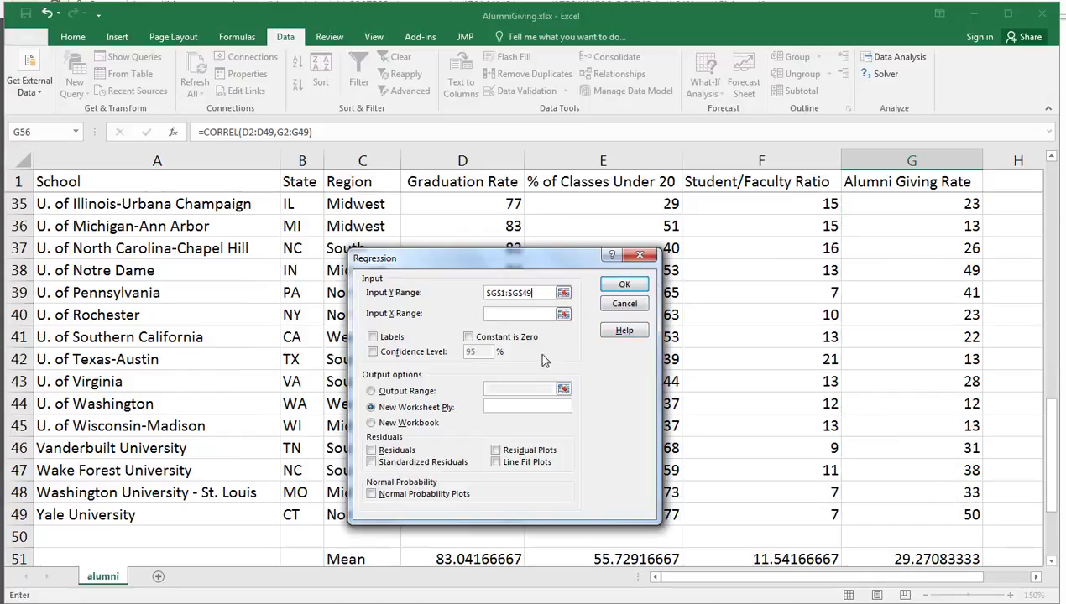
Set the regression's X range to the Graduation Rate column D1:D49, enable labels, and run it to a new worksheet
left_click(563, 314)
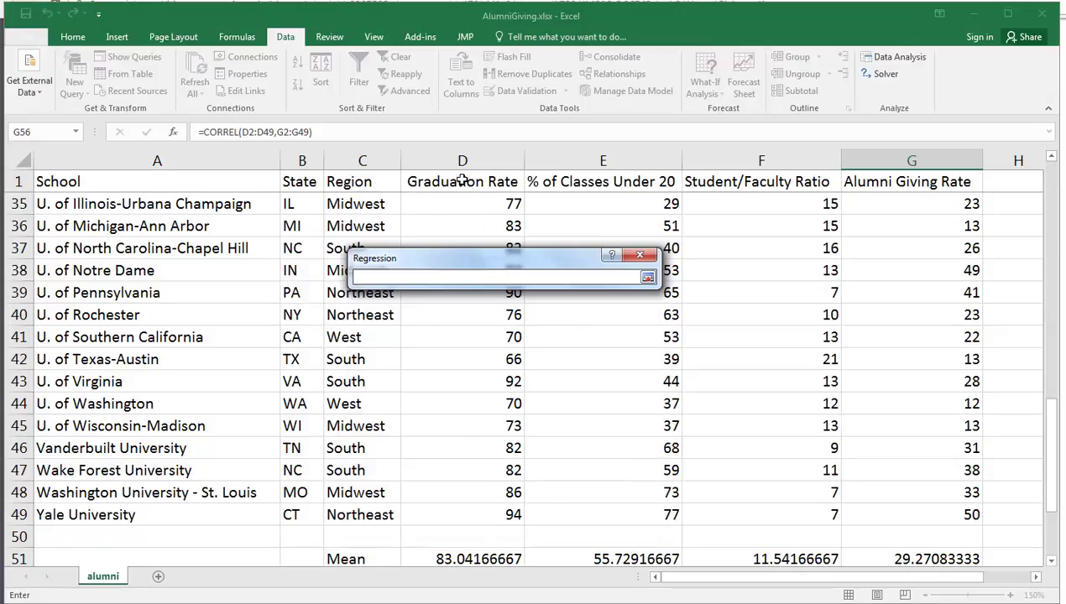
left_click_drag(461, 179, 478, 513)
left_click(647, 277)
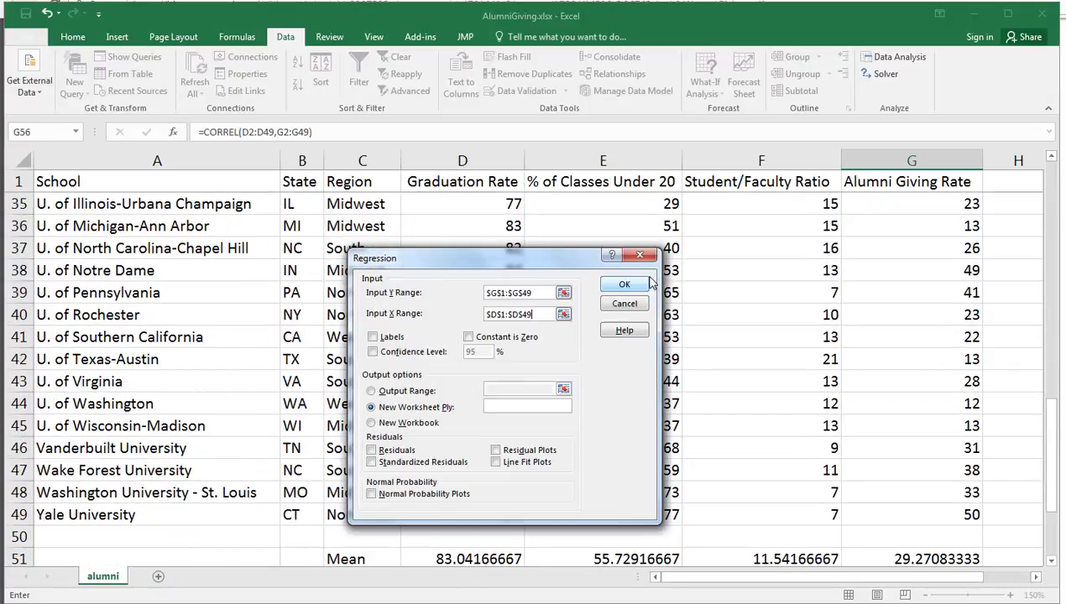
left_click(373, 337)
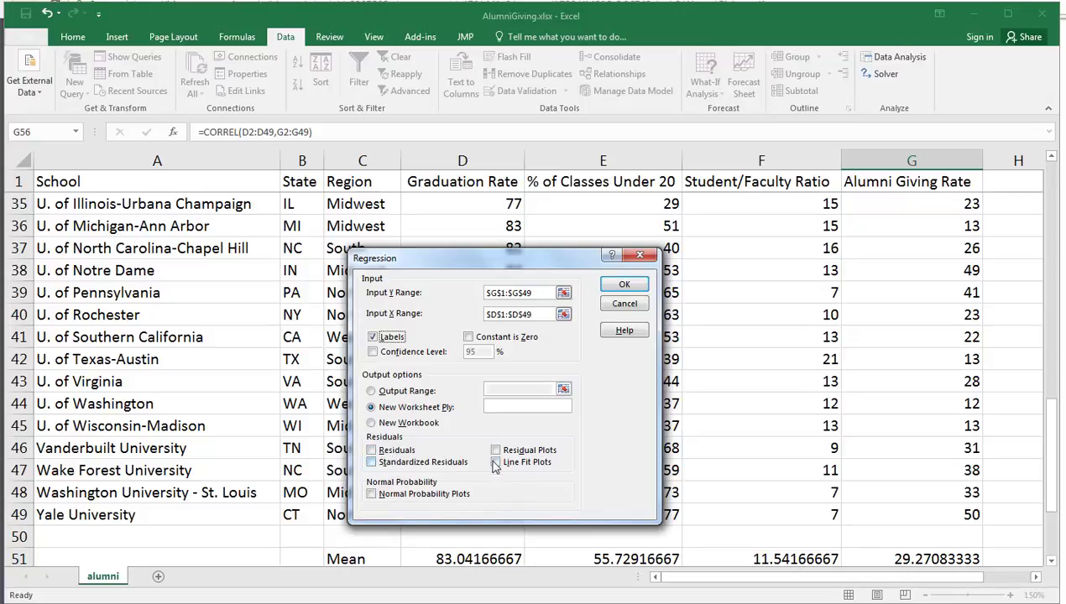
left_click(626, 286)
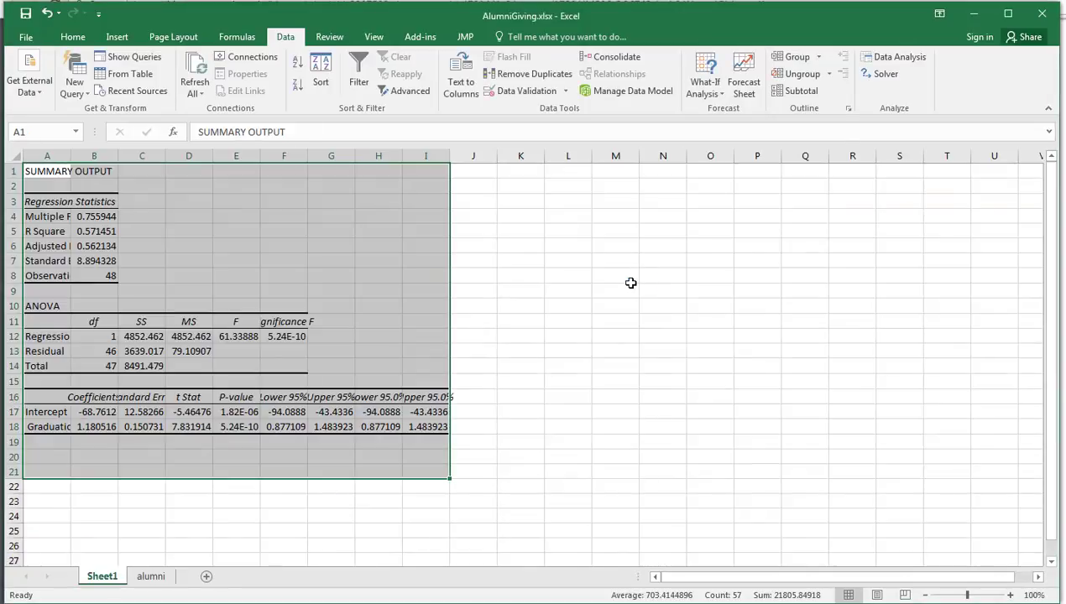
Examine the Multiple R, R Square and Observations values in the regression's summary output, enlarged for reading
left_click(1009, 595)
left_click(1010, 595)
left_click(1010, 595)
left_click(1010, 595)
left_click(1009, 595)
left_click(1009, 595)
left_click(1010, 595)
left_click(1009, 595)
left_click(1009, 595)
left_click(1009, 595)
left_click(1010, 595)
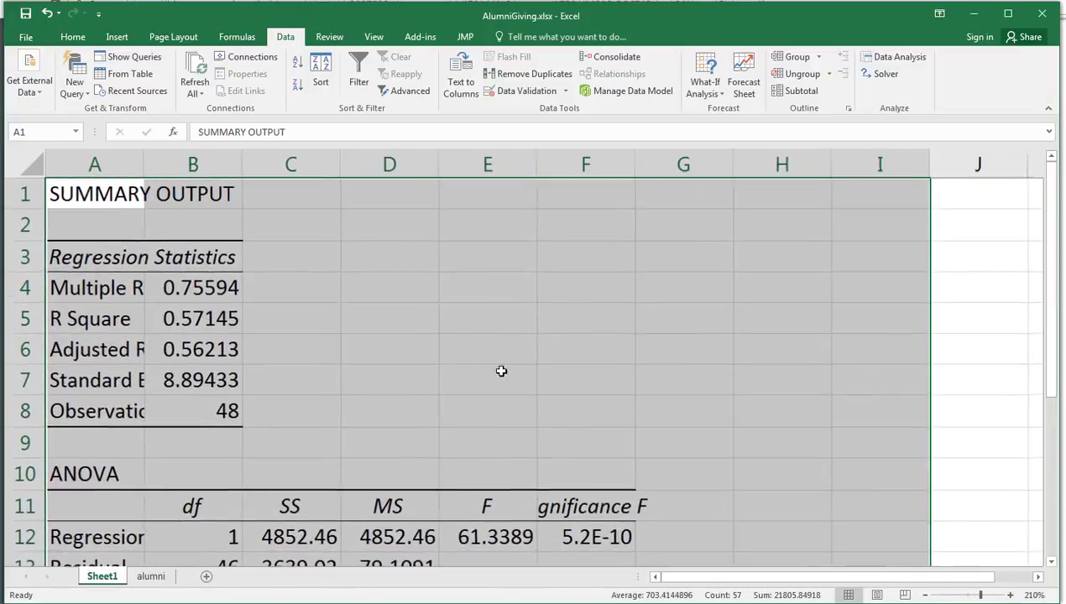
left_click(235, 296)
scroll(455, 280, "down", 1)
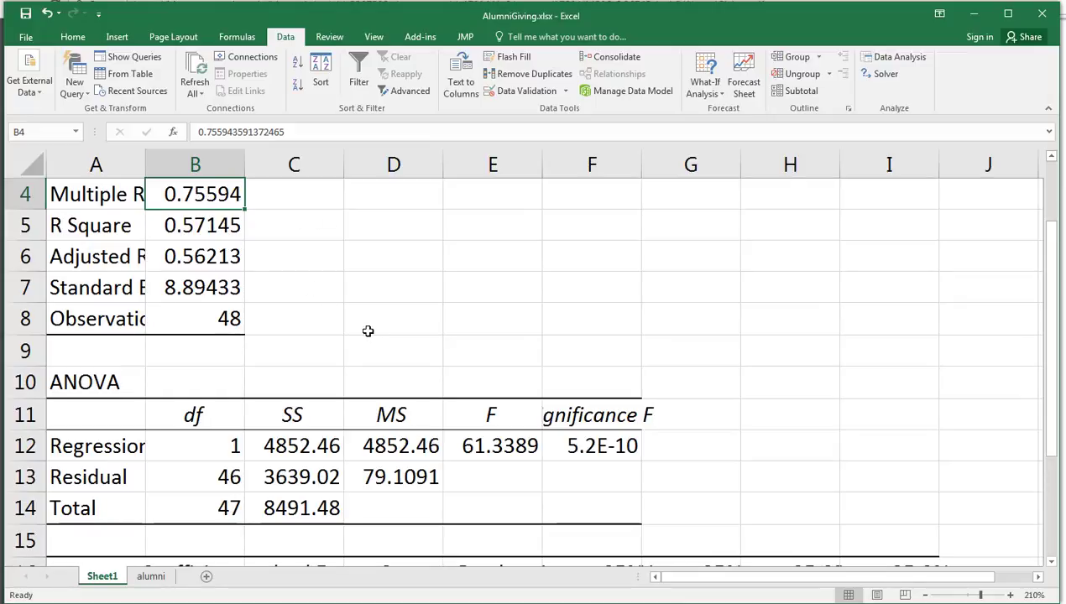
left_click(478, 306)
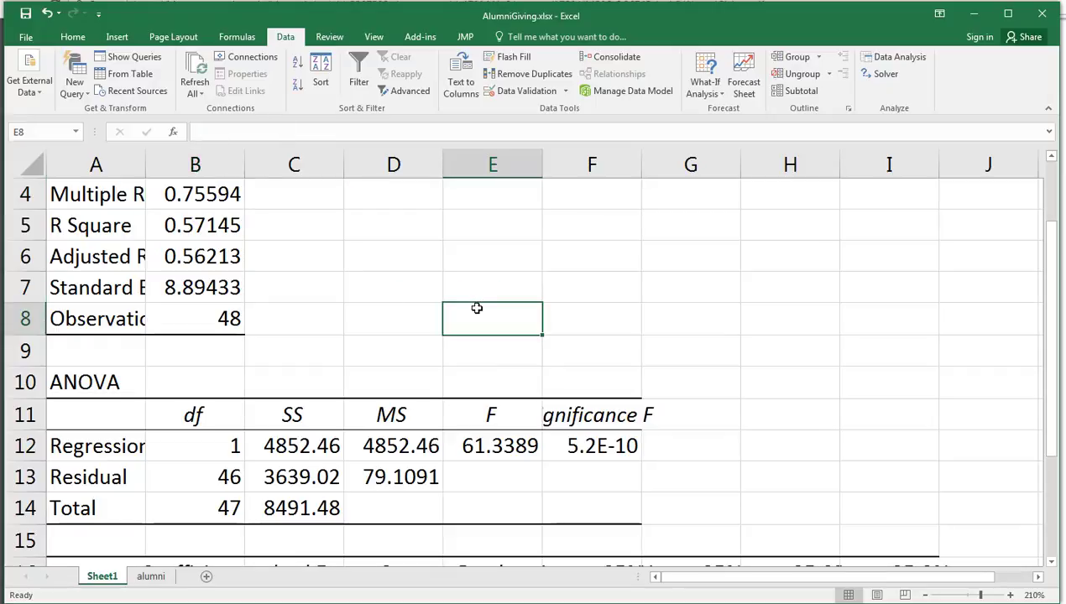
left_click(195, 226)
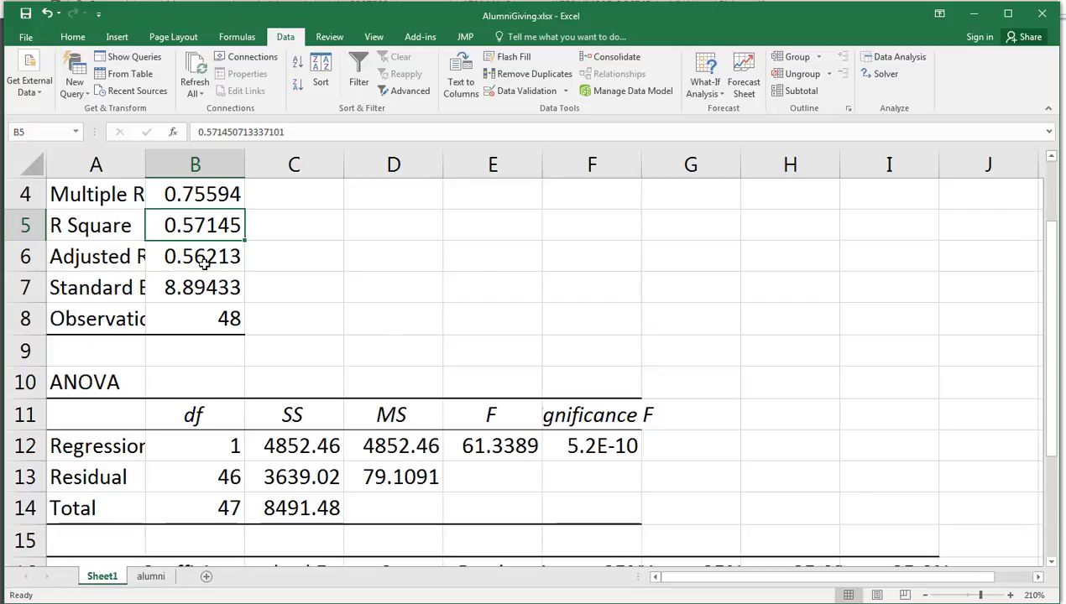
left_click(185, 318)
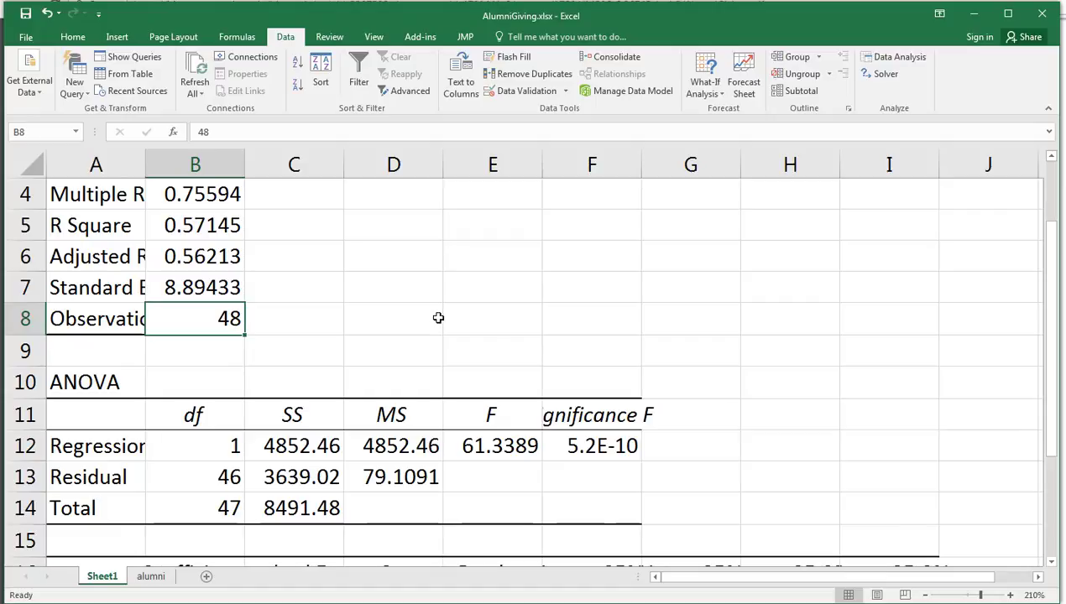
Autofit column F of the regression output to its contents and inspect the Significance F value in the ANOVA table
scroll(438, 318, "down", 1)
scroll(434, 318, "down", 1)
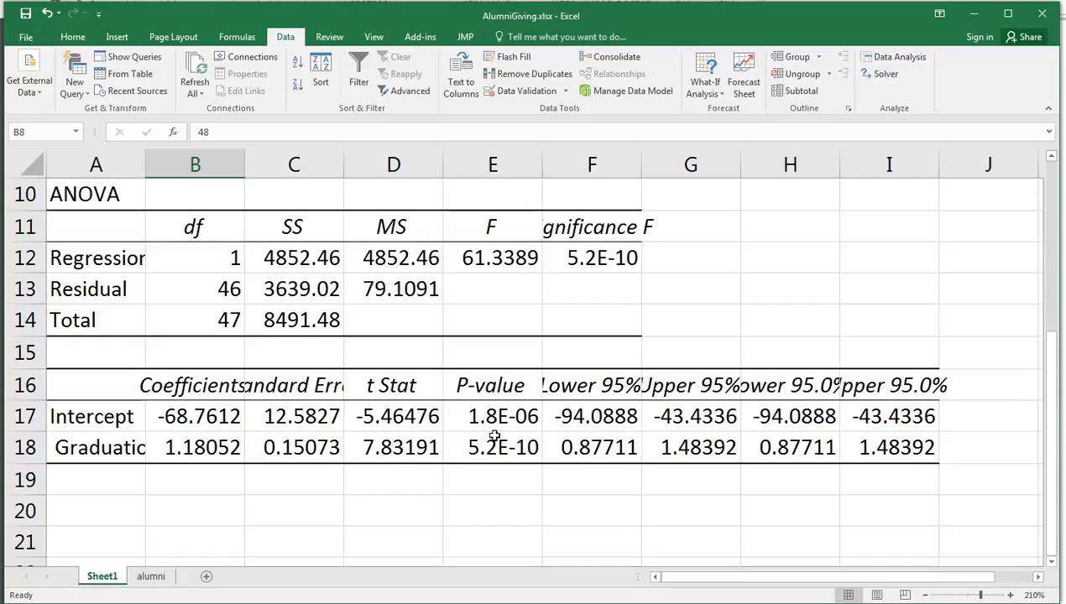
left_click(594, 256)
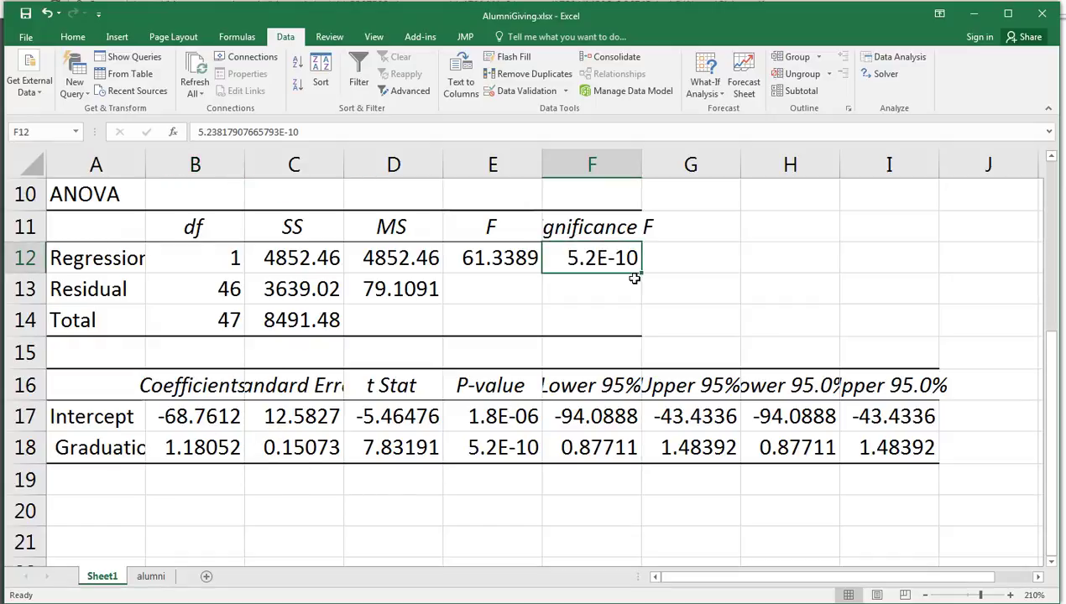
double_click(642, 163)
left_click(623, 225)
left_click(622, 261)
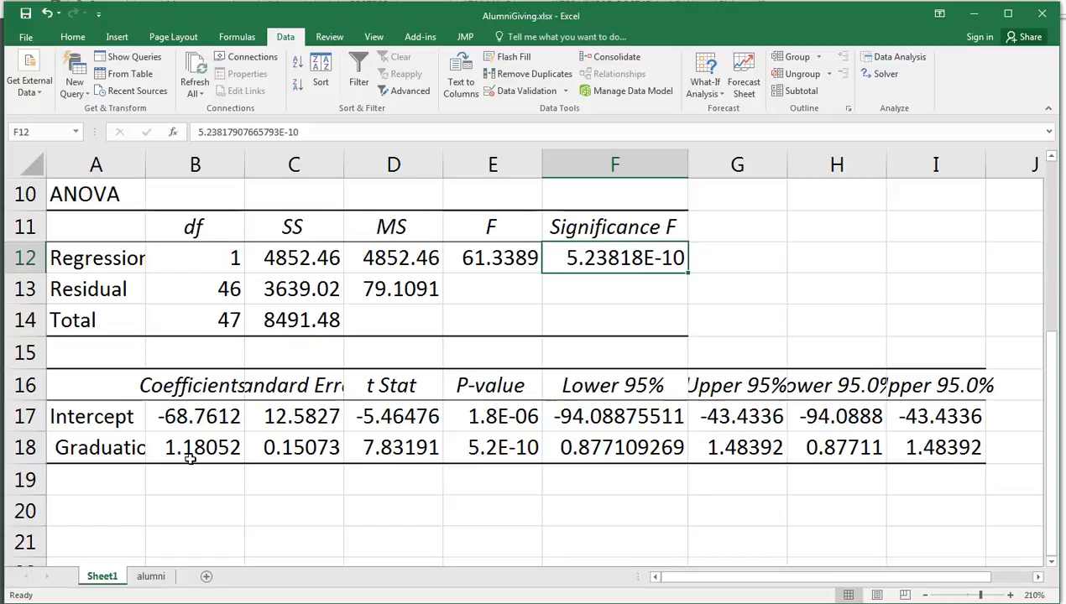
Examine the Graduation Rate's p-value against Significance F and its coefficient, and switch to the case questions in AlumniGiving.pdf
left_click(508, 449)
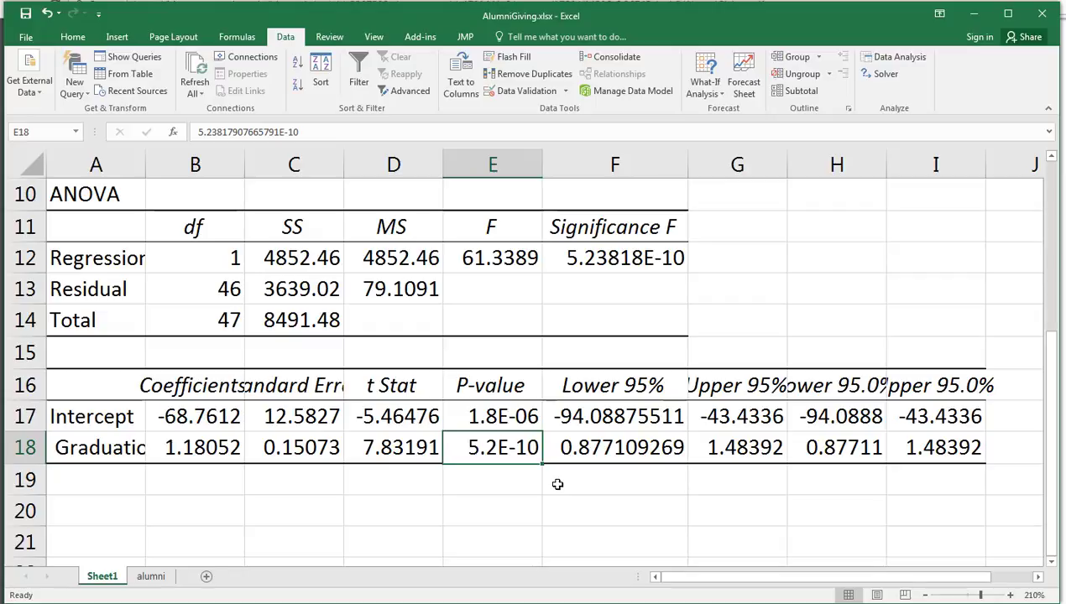
left_click(107, 447)
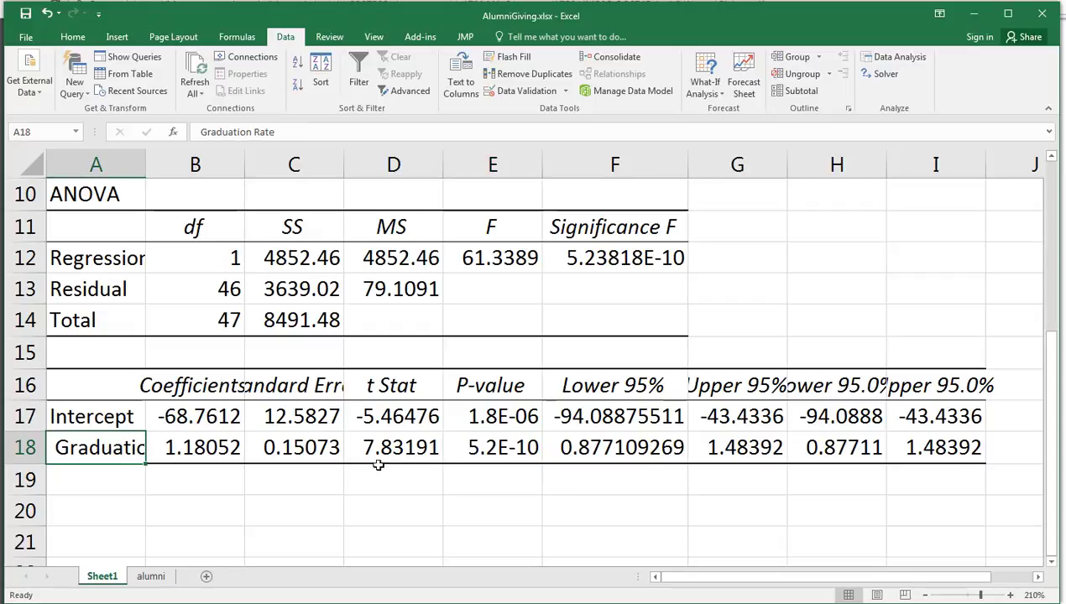
left_click(485, 450)
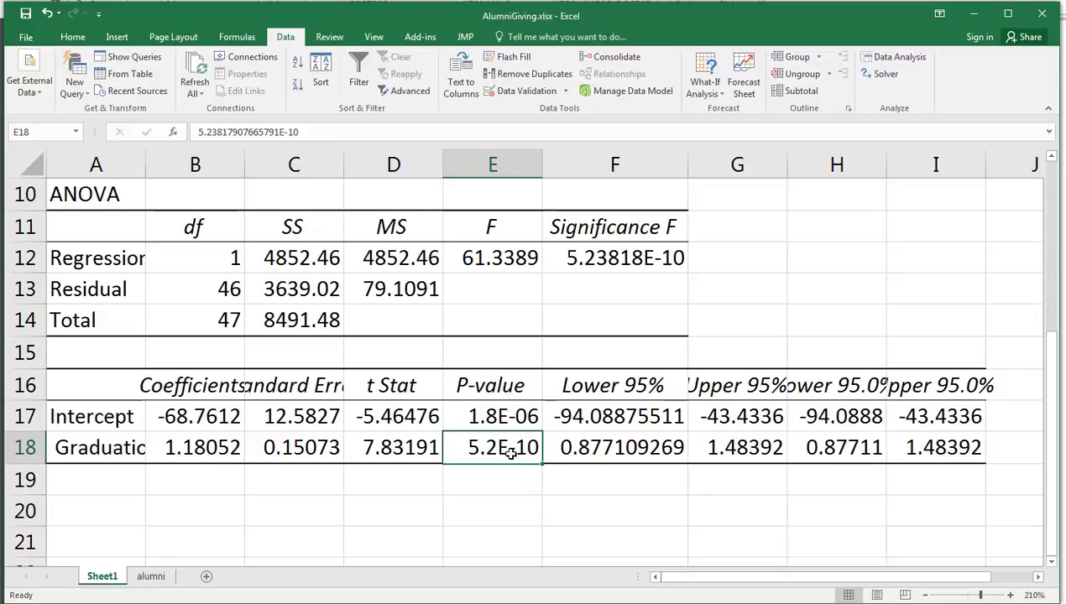
left_click(617, 264, "ctrl")
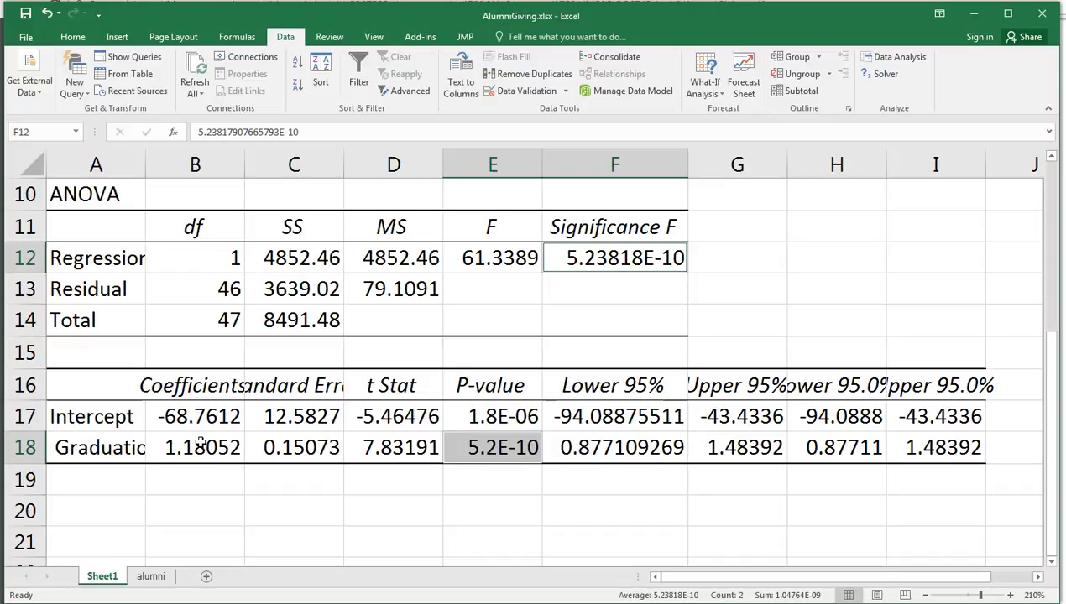
left_click(198, 446)
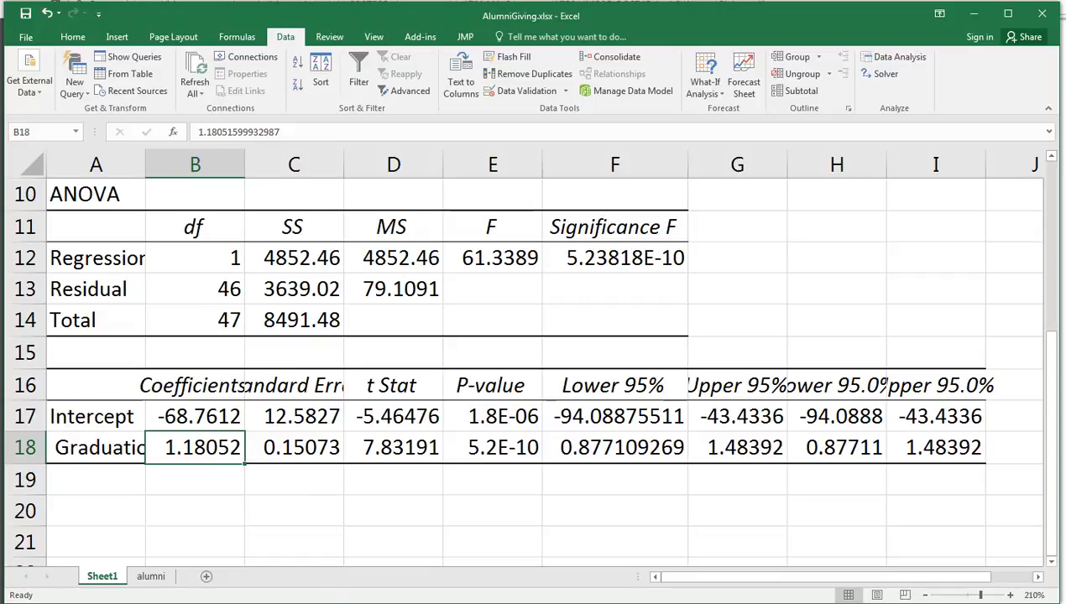
key("alt+Tab")
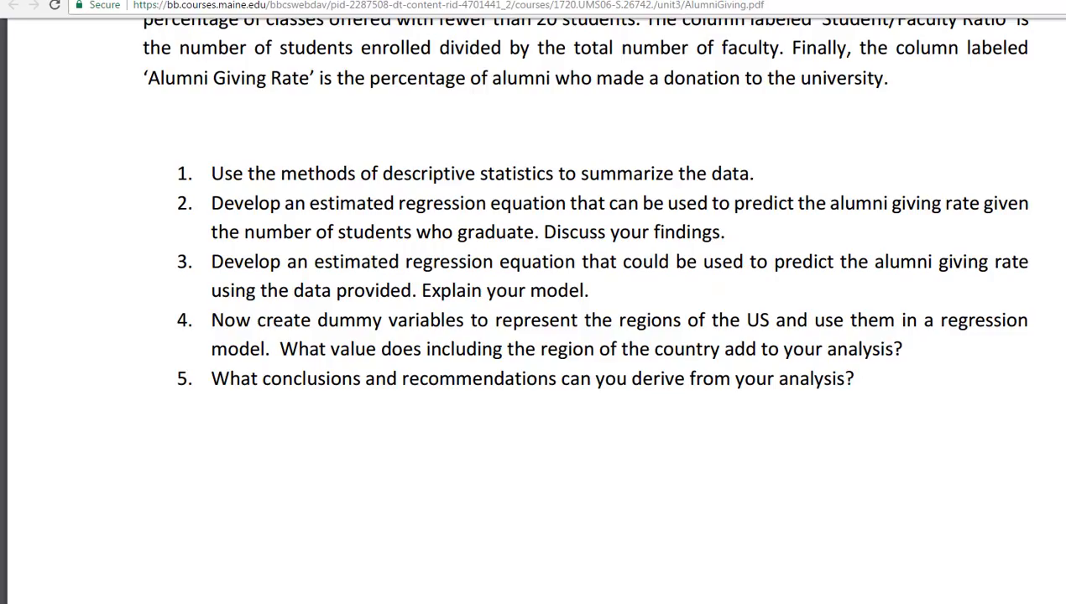